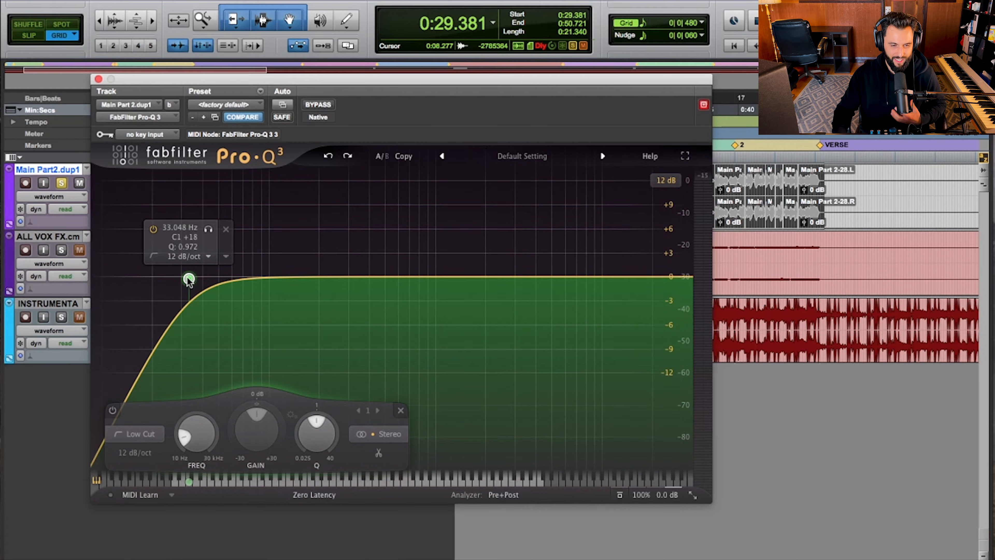
- Adjust the low-cut band's frequency to about 84 Hz with a Q of about 0.9, then play the vocal back
{"action": "left_click_drag", "start_coordinate": [189, 280], "coordinate": [249, 283]}
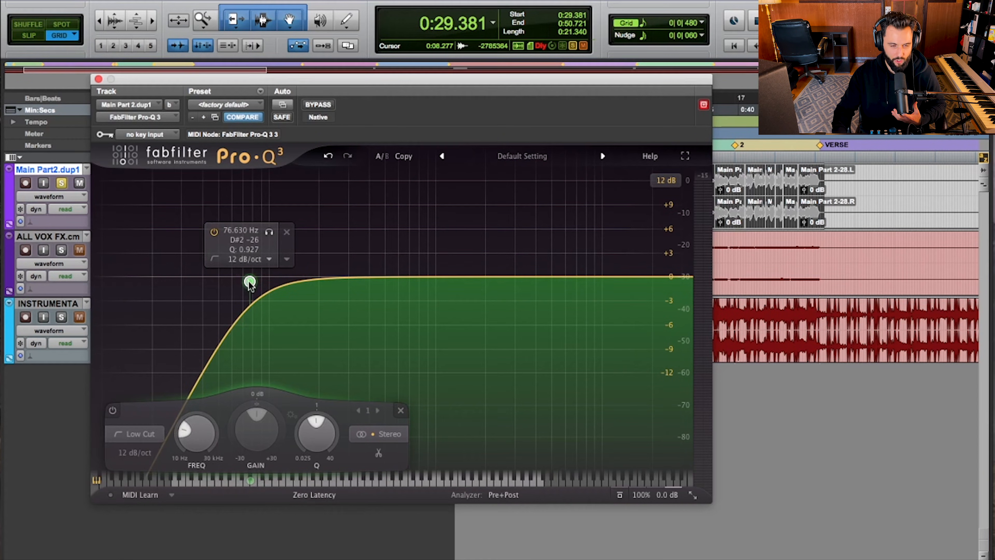
{"action": "left_click_drag", "start_coordinate": [250, 282], "coordinate": [243, 282]}
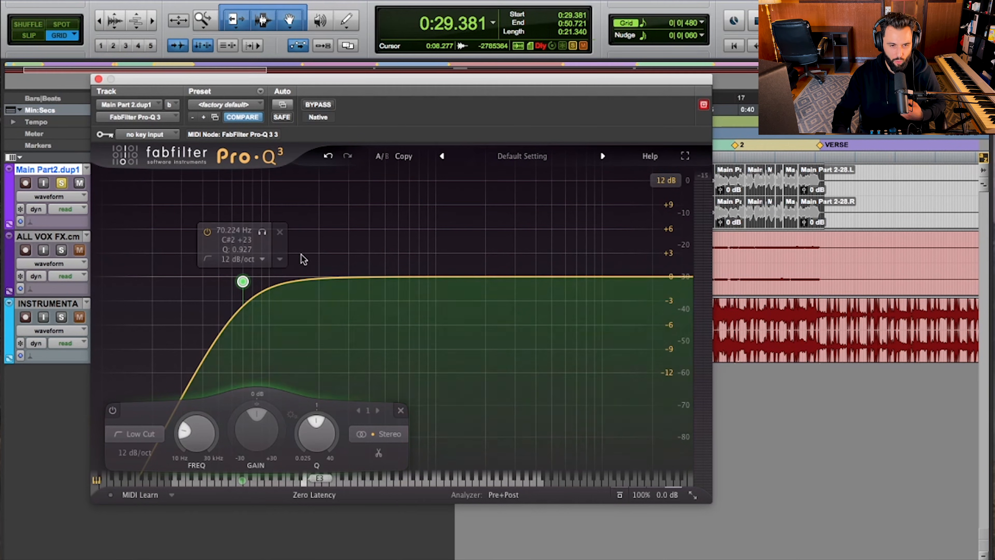
{"action": "mouse_move", "coordinate": [242, 281]}
{"action": "left_mouse_down"}
{"action": "mouse_move", "coordinate": [126, 283]}
{"action": "mouse_move", "coordinate": [254, 280]}
{"action": "mouse_move", "coordinate": [122, 286]}
{"action": "mouse_move", "coordinate": [340, 285]}
{"action": "mouse_move", "coordinate": [256, 285]}
{"action": "left_mouse_up"}
{"action": "key", "text": "space"}
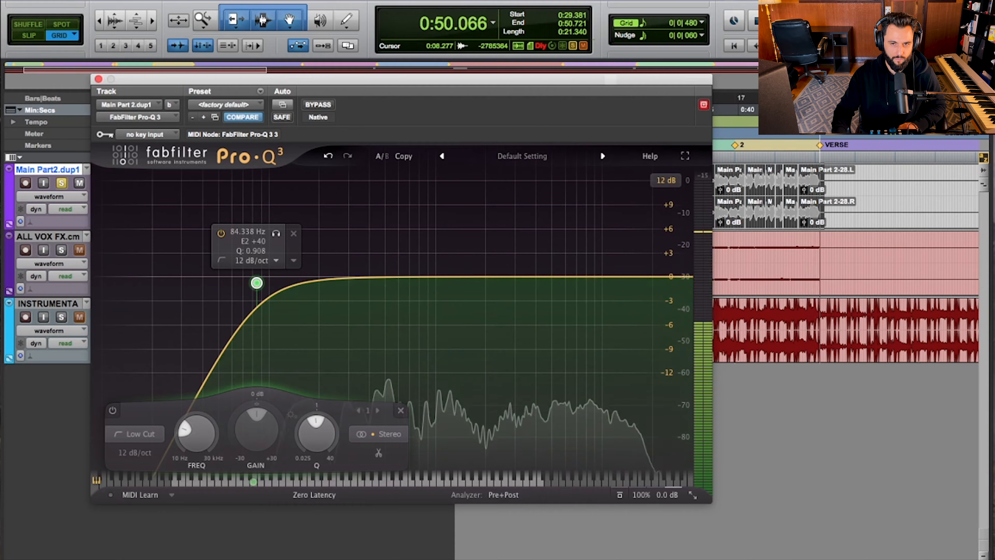
{"action": "key", "text": "space"}
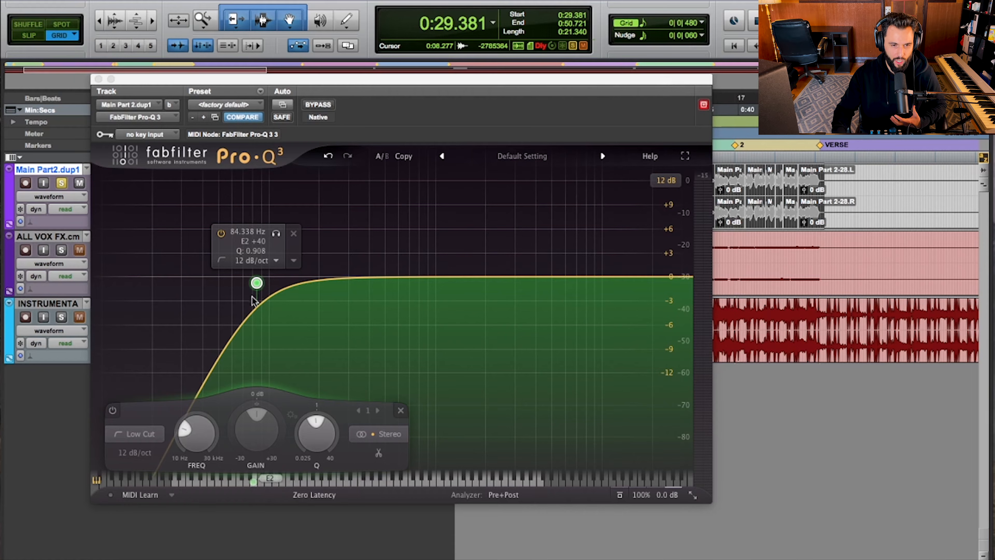
- Audition only the low end that the low-cut band removes by soloing the band during playback
{"action": "left_click", "coordinate": [277, 234]}
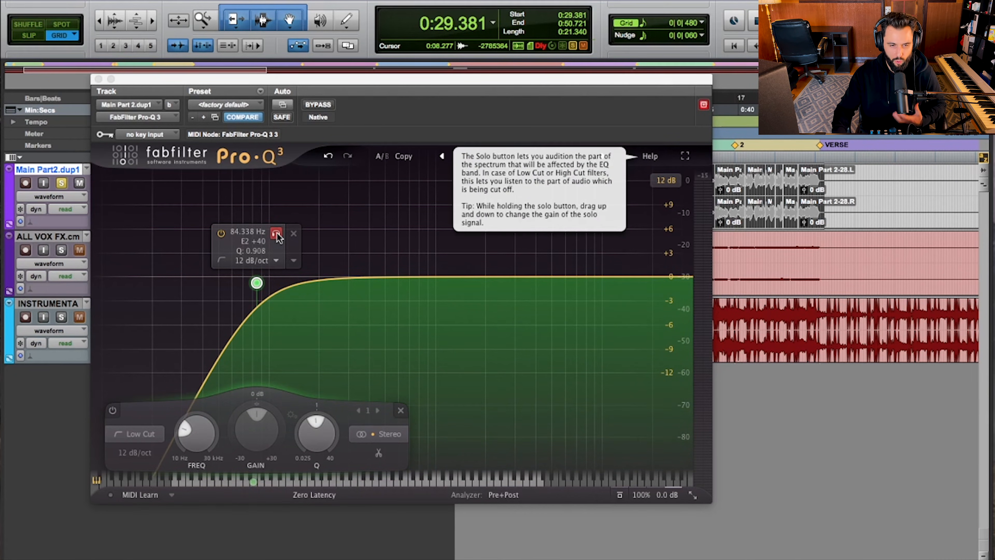
{"action": "key", "text": "space"}
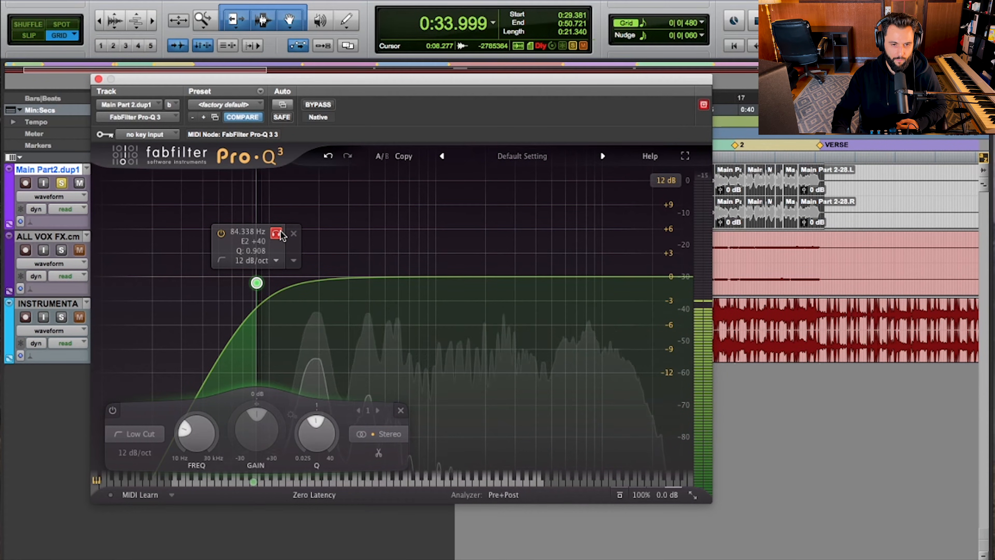
{"action": "key", "text": "space"}
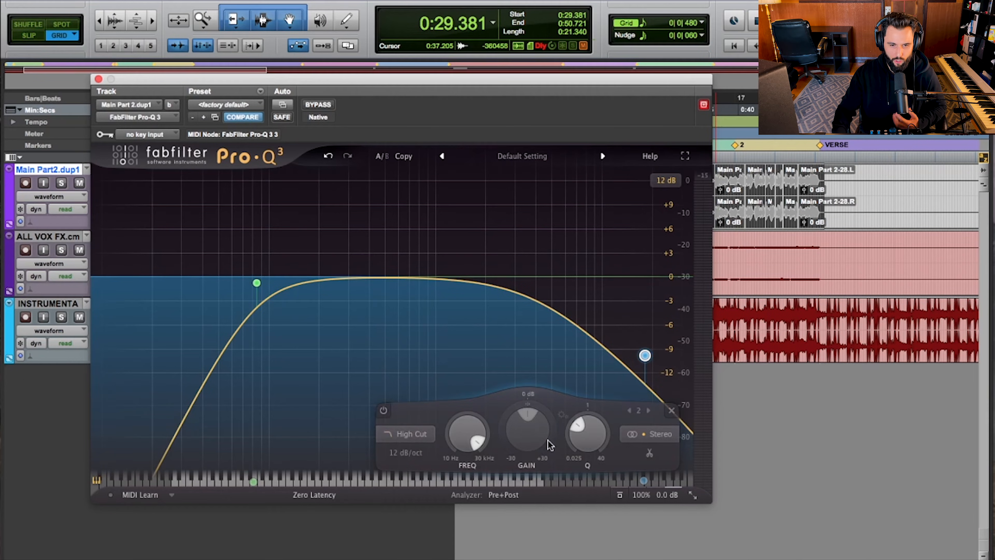
- Set the high-cut band's Q to about 1 and its frequency to 30 kHz, and solo the Main Part2.dup1 track
{"action": "left_click_drag", "start_coordinate": [583, 439], "coordinate": [588, 397]}
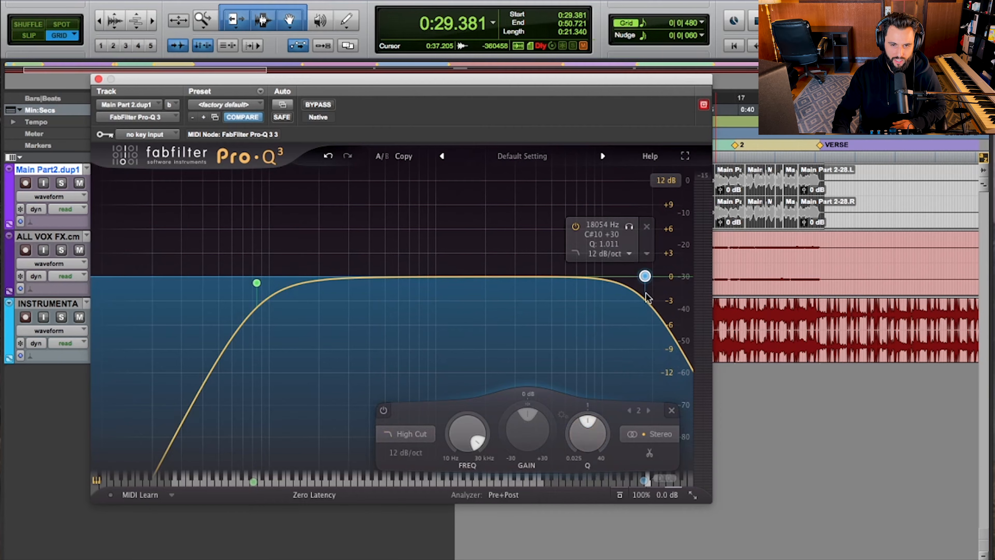
{"action": "left_click_drag", "start_coordinate": [644, 281], "coordinate": [682, 276]}
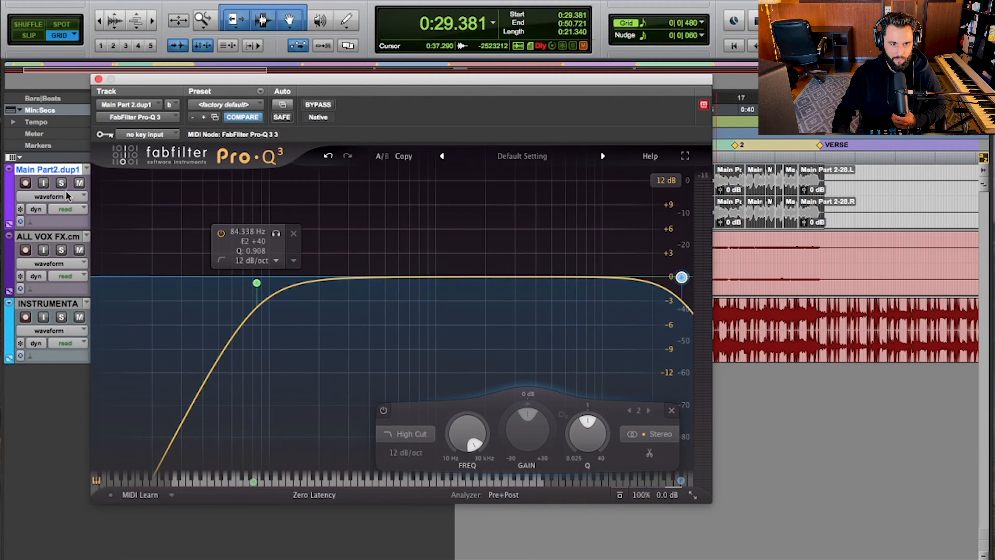
{"action": "left_click", "coordinate": [61, 183]}
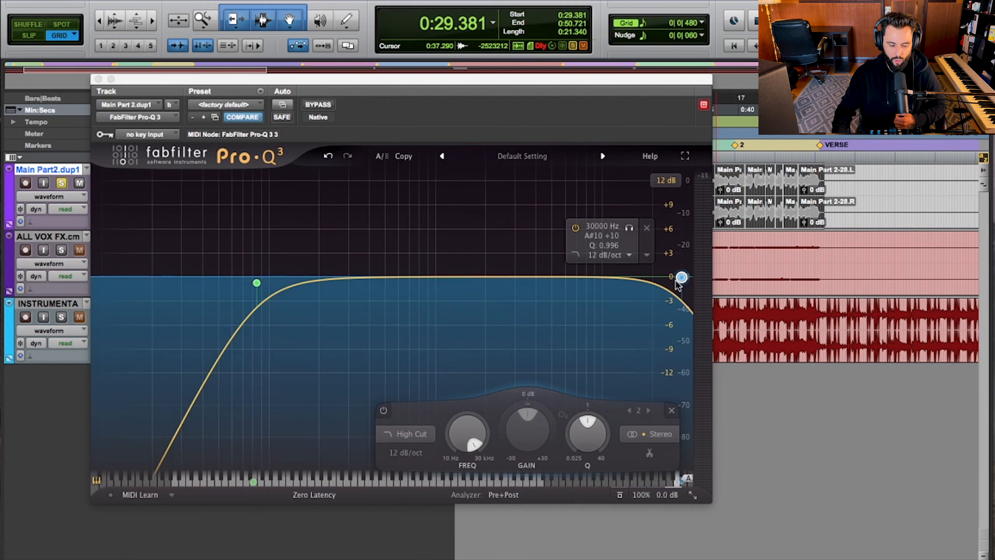
- Sweep the high-cut band during playback, give it a 24 dB/oct slope, and set its frequency to about 19 kHz
{"action": "left_click_drag", "start_coordinate": [682, 276], "coordinate": [621, 287]}
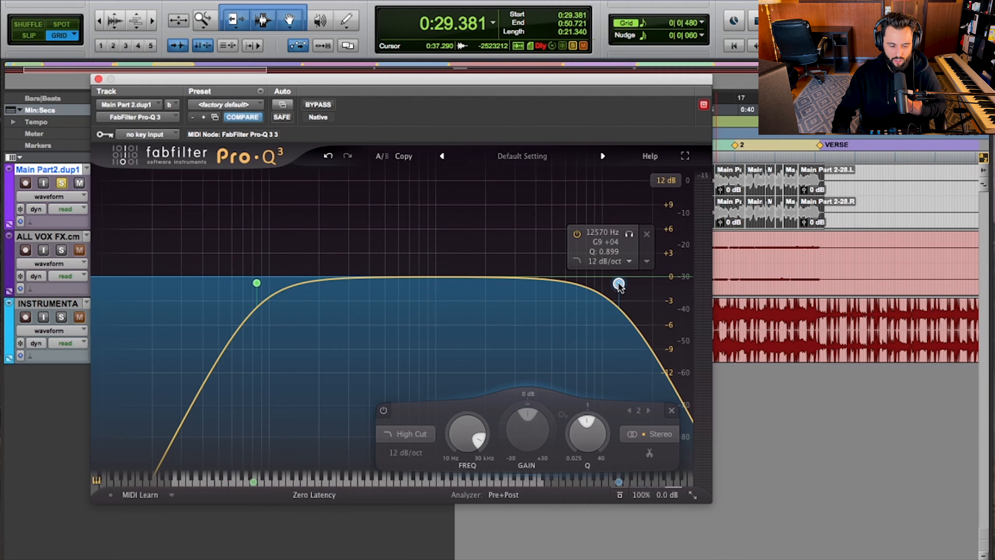
{"action": "left_click_drag", "start_coordinate": [620, 286], "coordinate": [658, 285]}
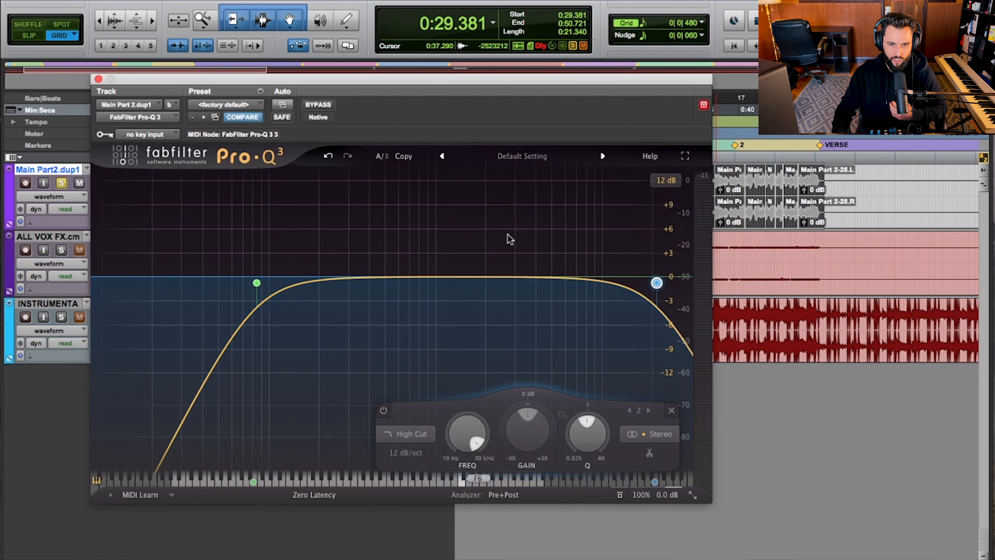
{"action": "key", "text": "space"}
{"action": "left_click_drag", "start_coordinate": [657, 283], "coordinate": [631, 285]}
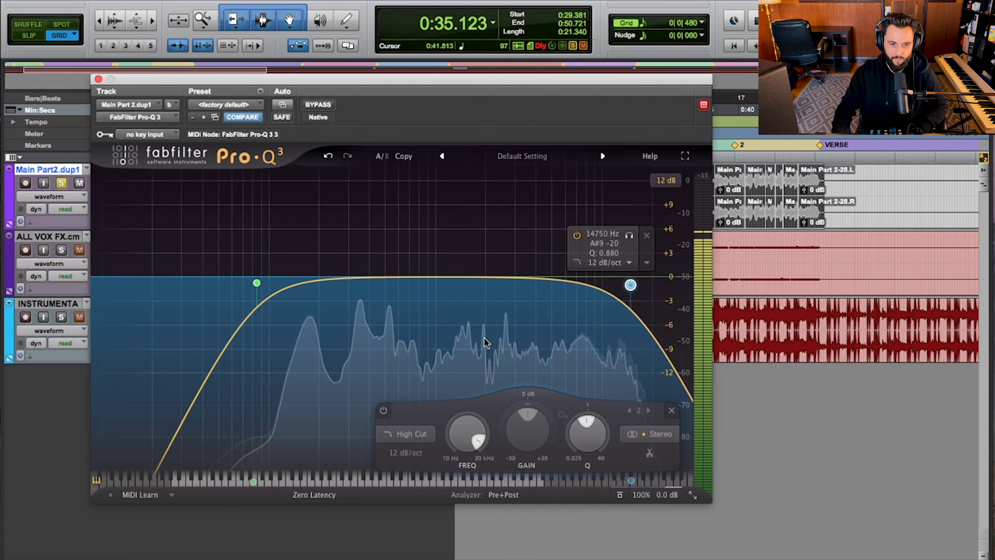
{"action": "left_click", "coordinate": [405, 450]}
{"action": "left_click", "coordinate": [416, 509]}
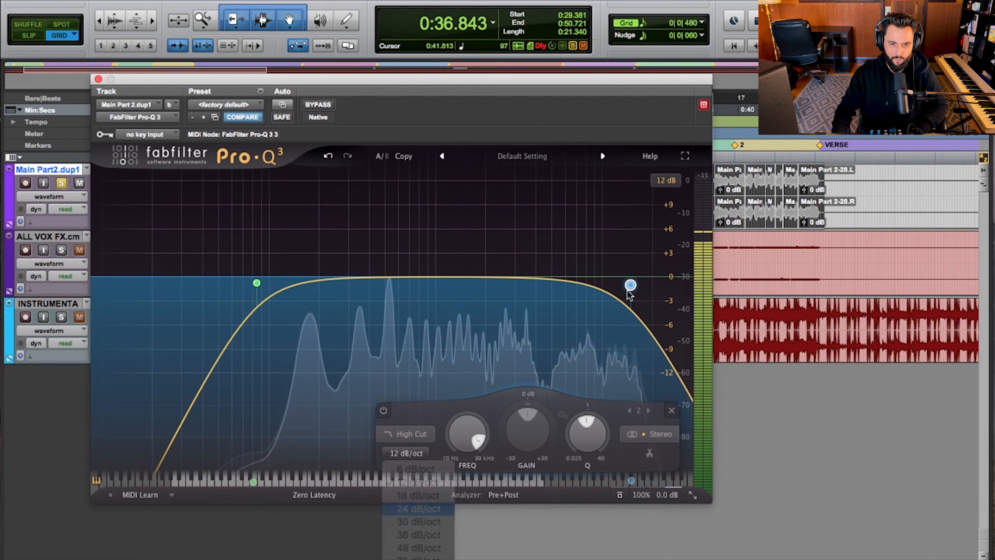
{"action": "left_click_drag", "start_coordinate": [630, 283], "coordinate": [649, 287]}
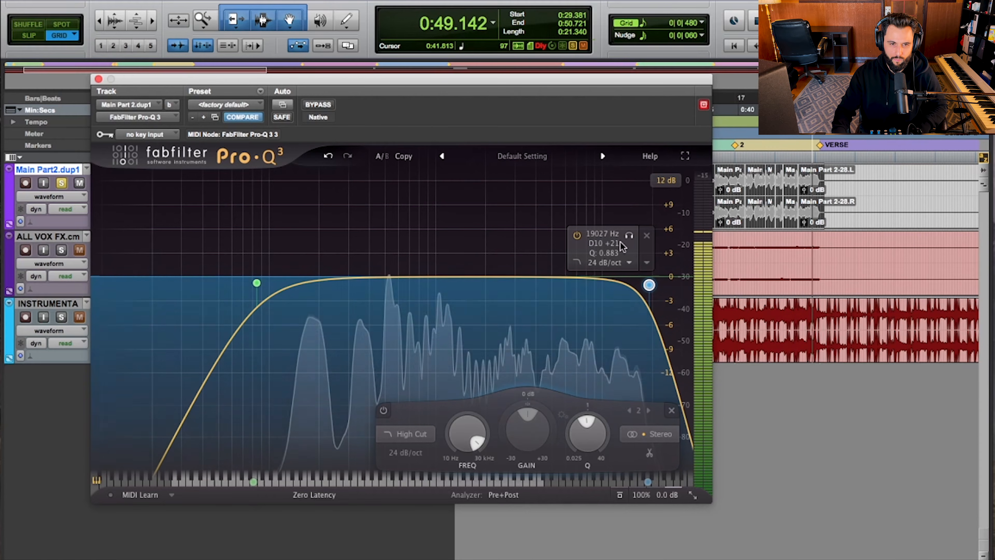
- Compare the vocal with the high-cut band bypassed and enabled during playback
{"action": "left_click", "coordinate": [388, 415]}
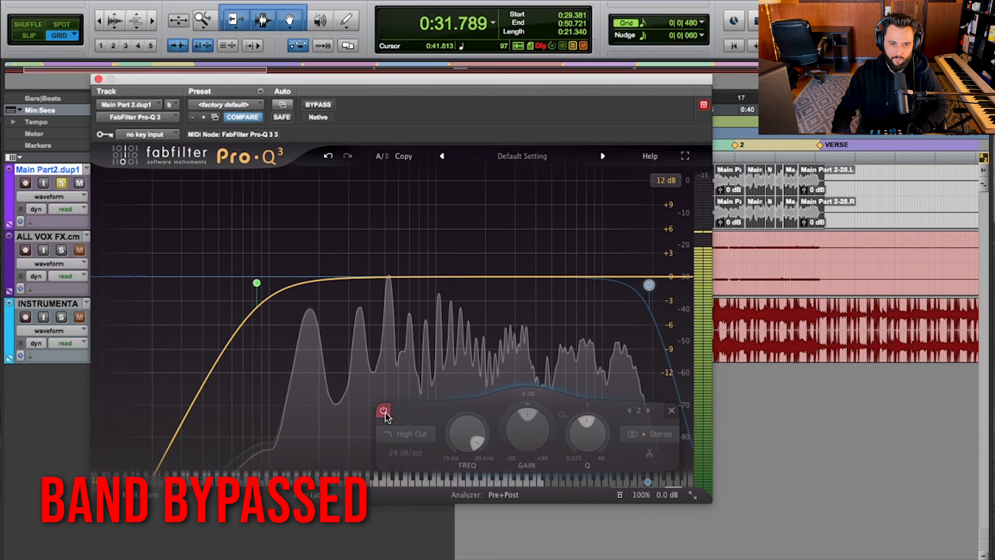
{"action": "left_click", "coordinate": [385, 411]}
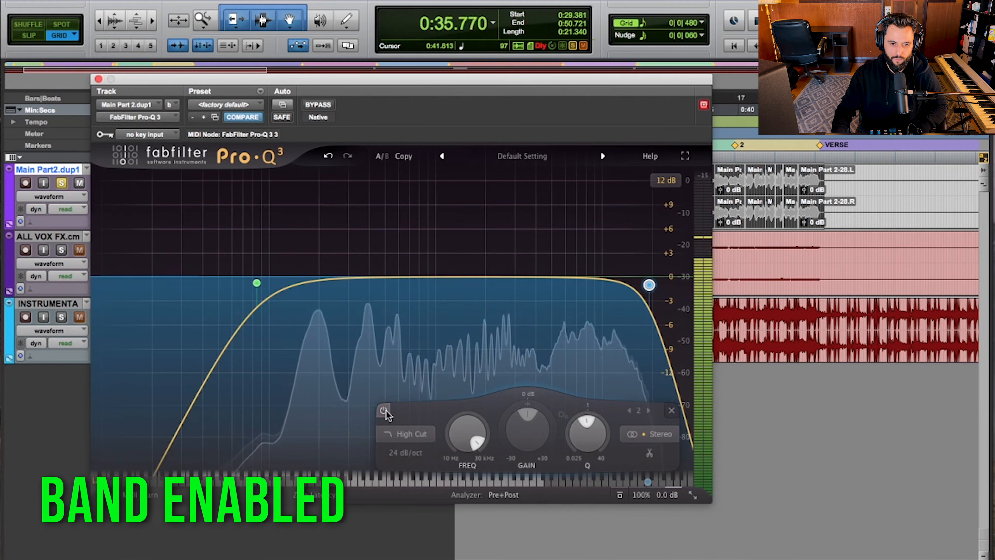
{"action": "left_click", "coordinate": [386, 411]}
{"action": "left_click", "coordinate": [386, 411]}
{"action": "left_click", "coordinate": [387, 410]}
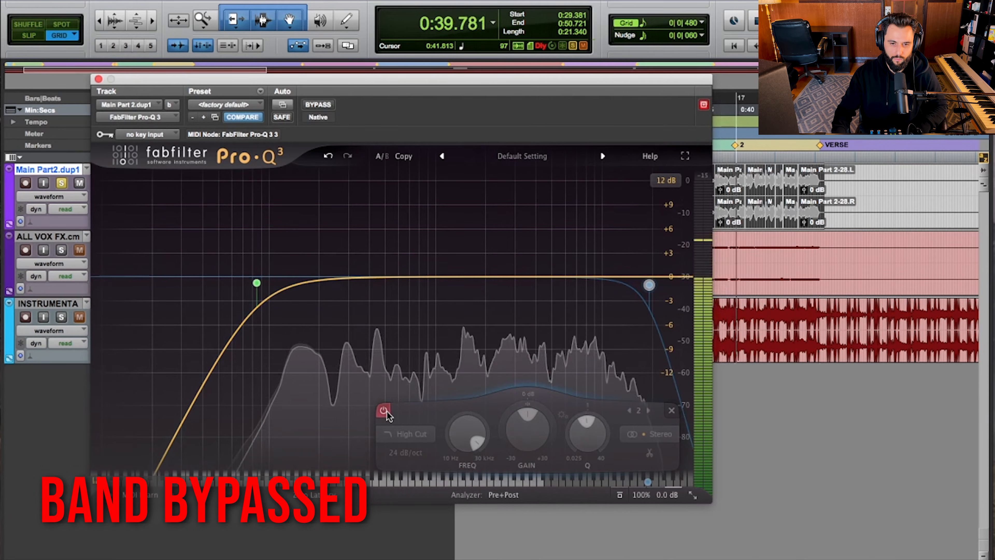
{"action": "left_click", "coordinate": [386, 410]}
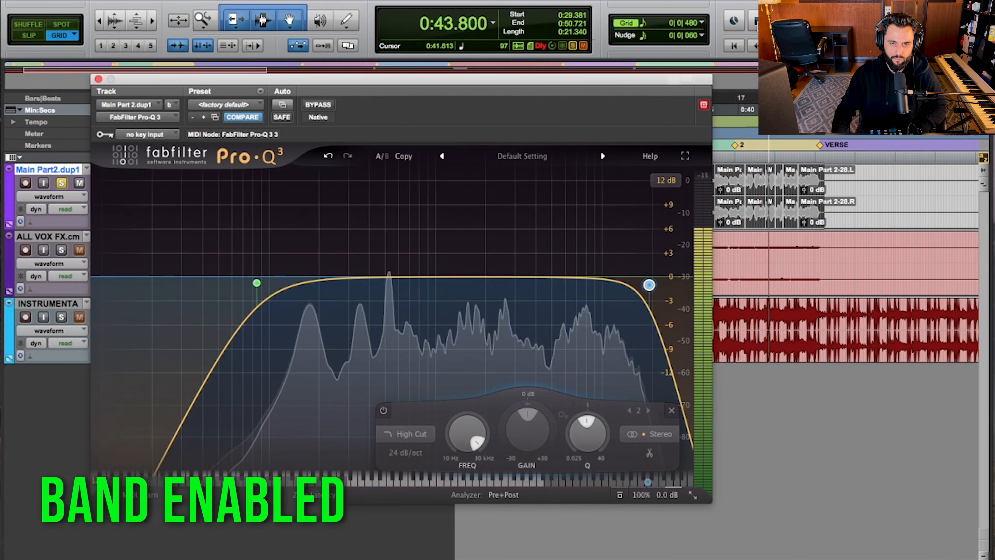
{"action": "key", "text": "space"}
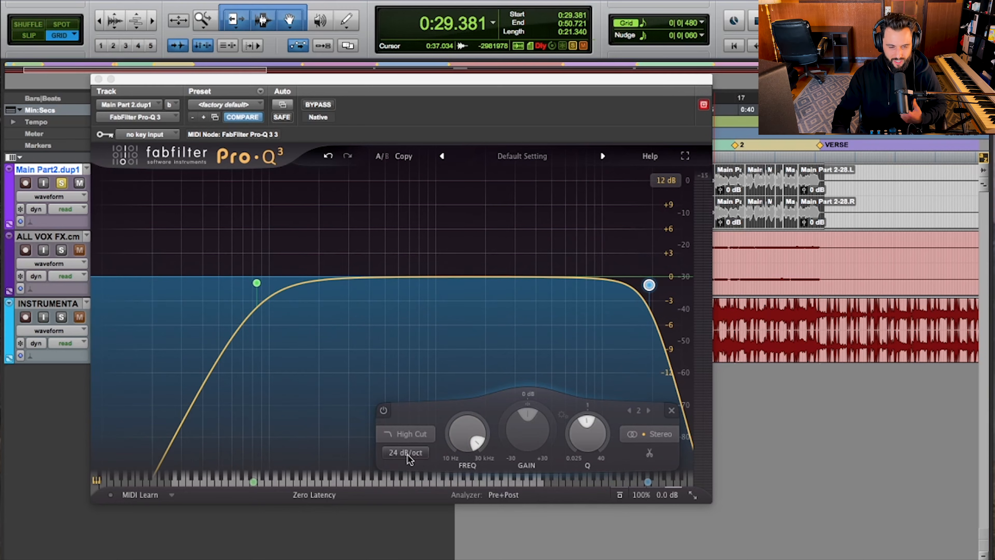
- Unsolo the vocal track and compare the mix with the whole EQ bypassed and active
{"action": "mouse_move", "coordinate": [407, 455]}
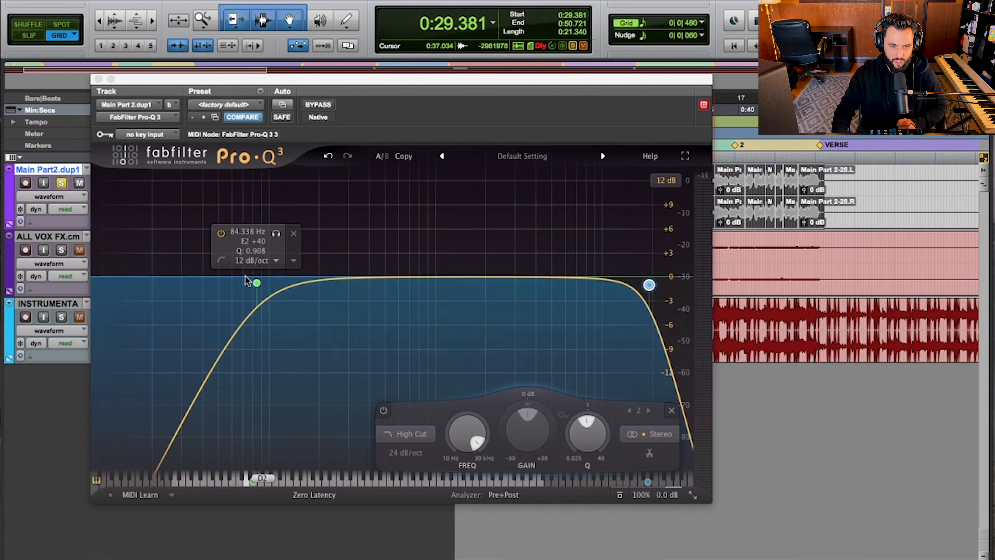
{"action": "left_click", "coordinate": [256, 283]}
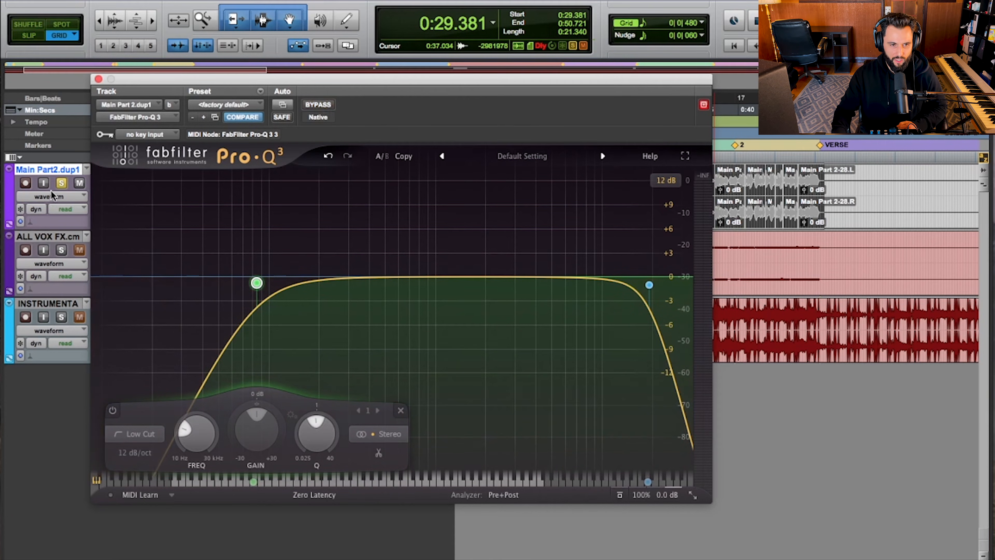
{"action": "left_click", "coordinate": [61, 183]}
{"action": "left_click", "coordinate": [313, 106]}
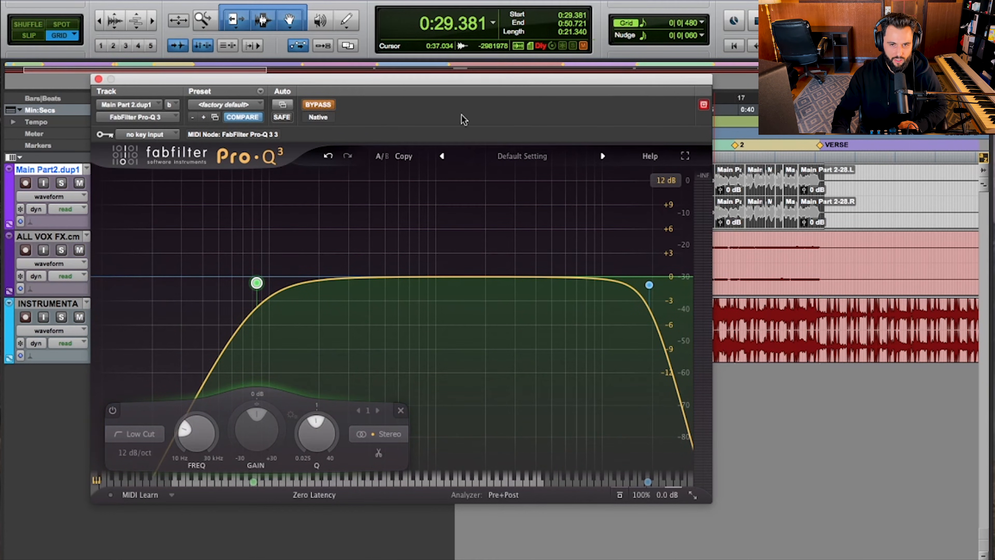
{"action": "left_click", "coordinate": [322, 108]}
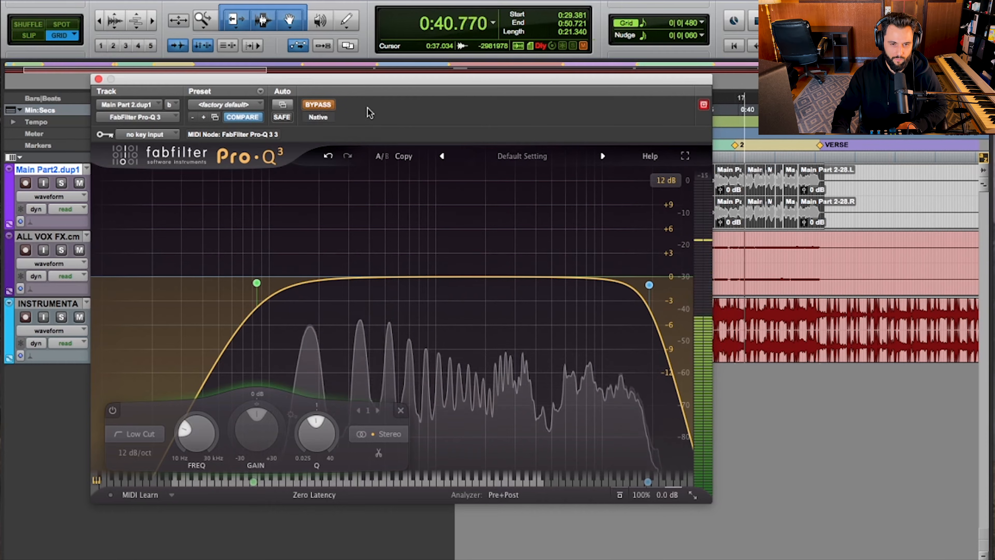
{"action": "left_click", "coordinate": [320, 103]}
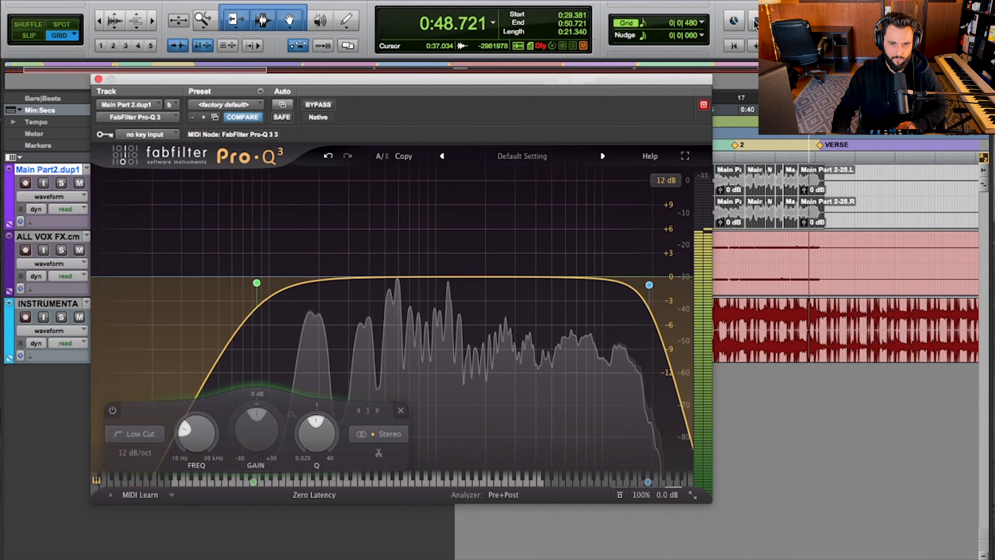
{"action": "key", "text": "space"}
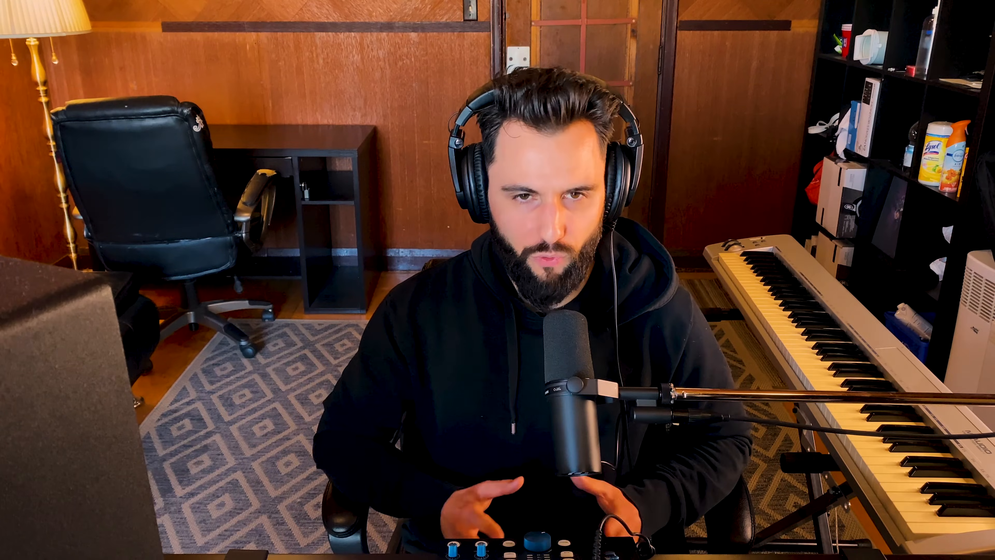
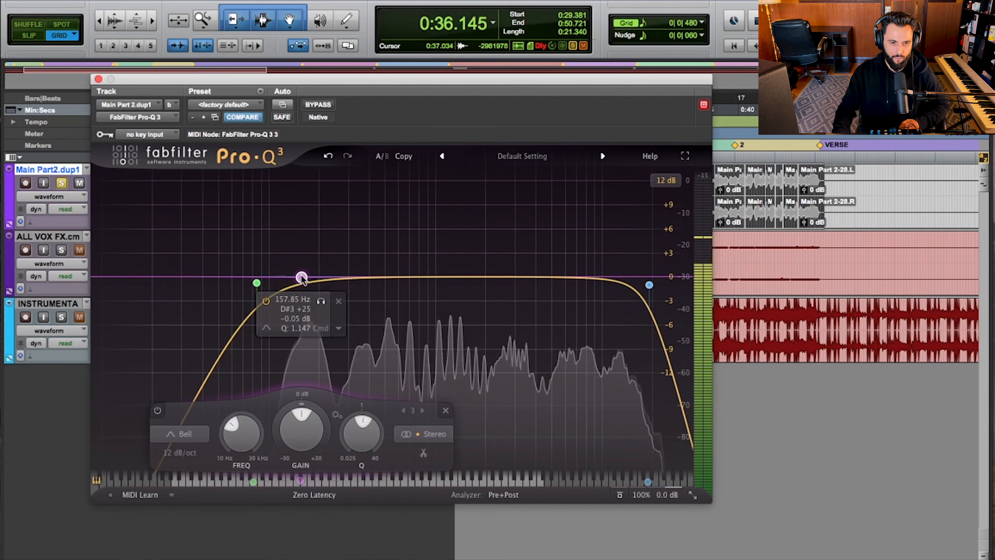
- Add a second bell band in the low mids, audition it in solo during playback, and place it at about 325 Hz near 0 dB
{"action": "left_click", "coordinate": [346, 280]}
{"action": "left_click", "coordinate": [367, 304]}
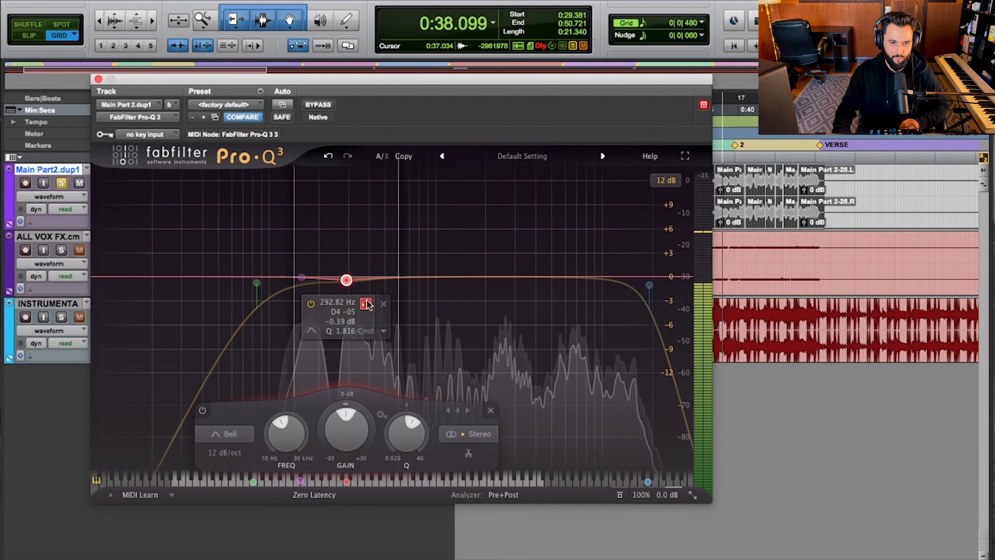
{"action": "left_click_drag", "start_coordinate": [367, 303], "coordinate": [355, 276]}
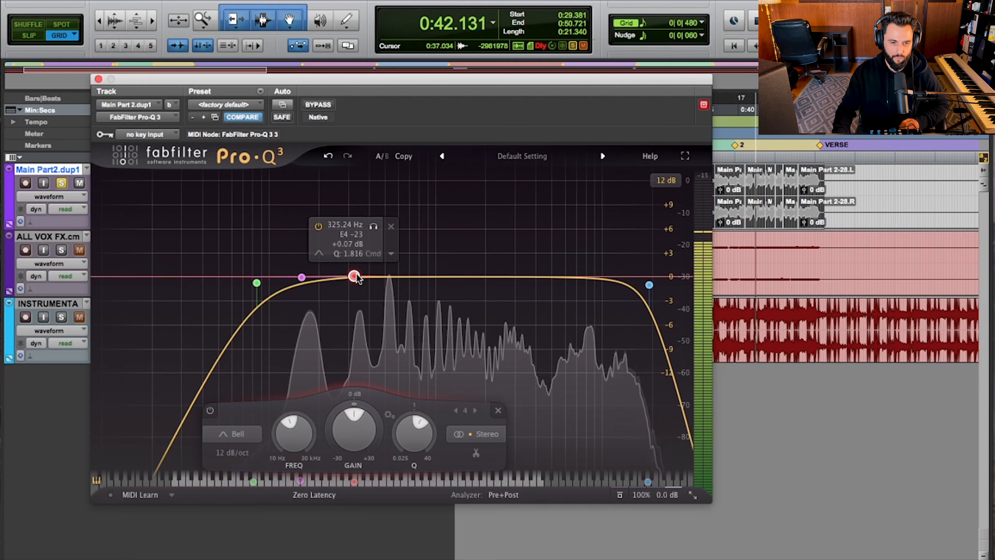
{"action": "key", "text": "space"}
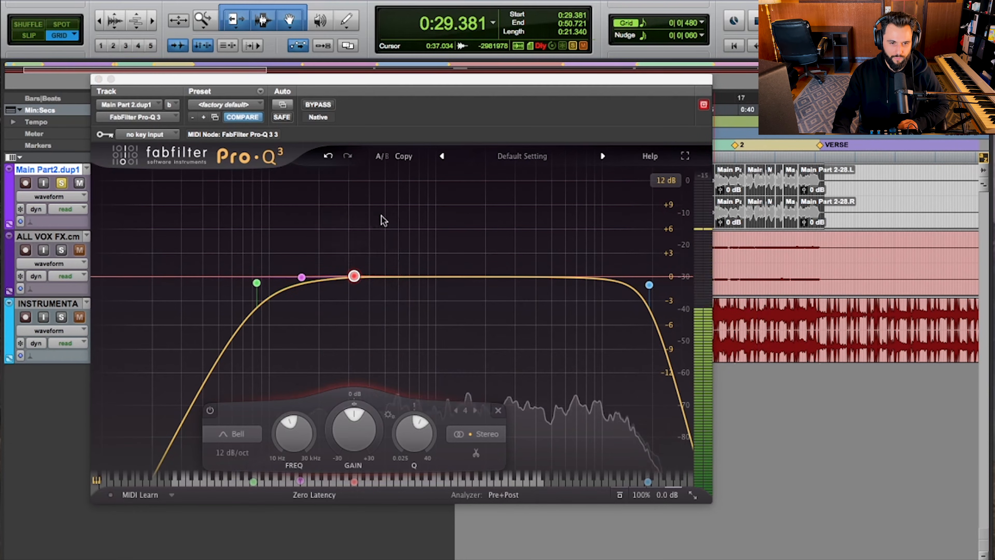
- Lower the purple bell band to a cut of about 3.2 dB at about 160 Hz
{"action": "mouse_move", "coordinate": [306, 281]}
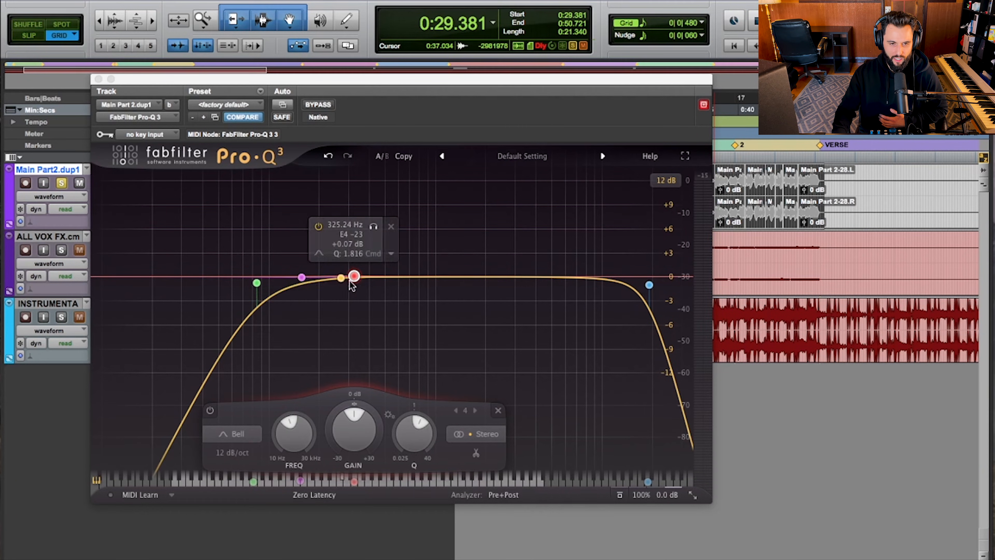
{"action": "left_click", "coordinate": [347, 432]}
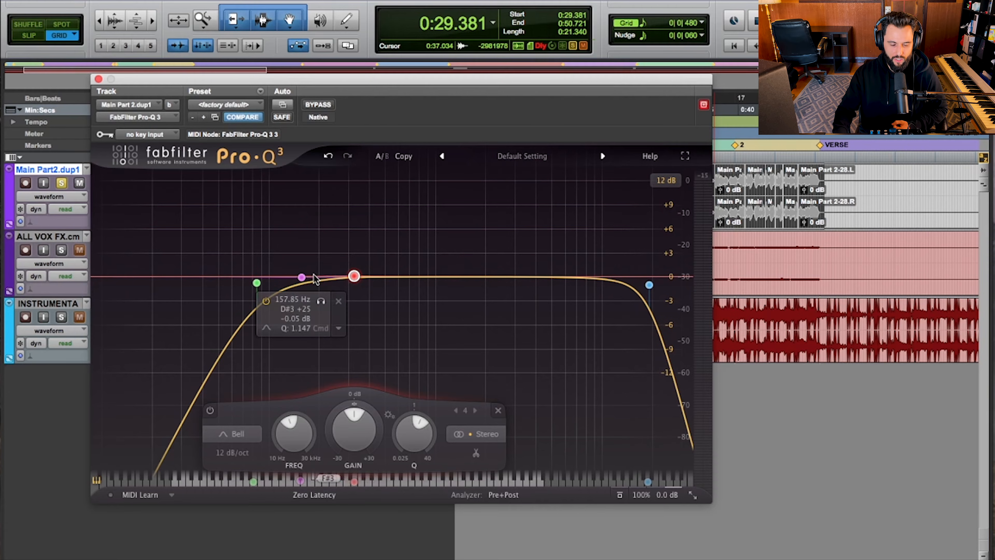
{"action": "left_click", "coordinate": [319, 305]}
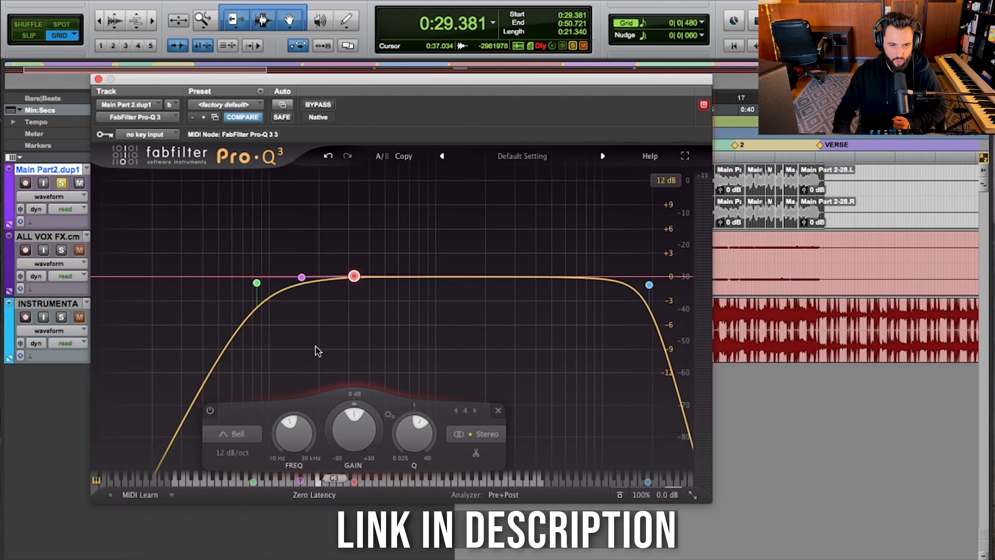
{"action": "mouse_move", "coordinate": [317, 341]}
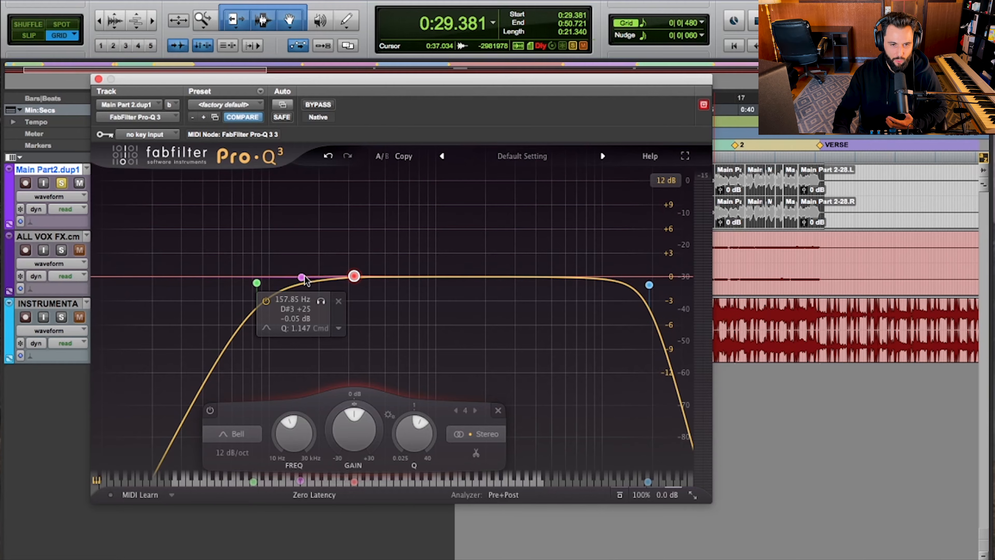
{"action": "left_click_drag", "start_coordinate": [302, 277], "coordinate": [303, 302]}
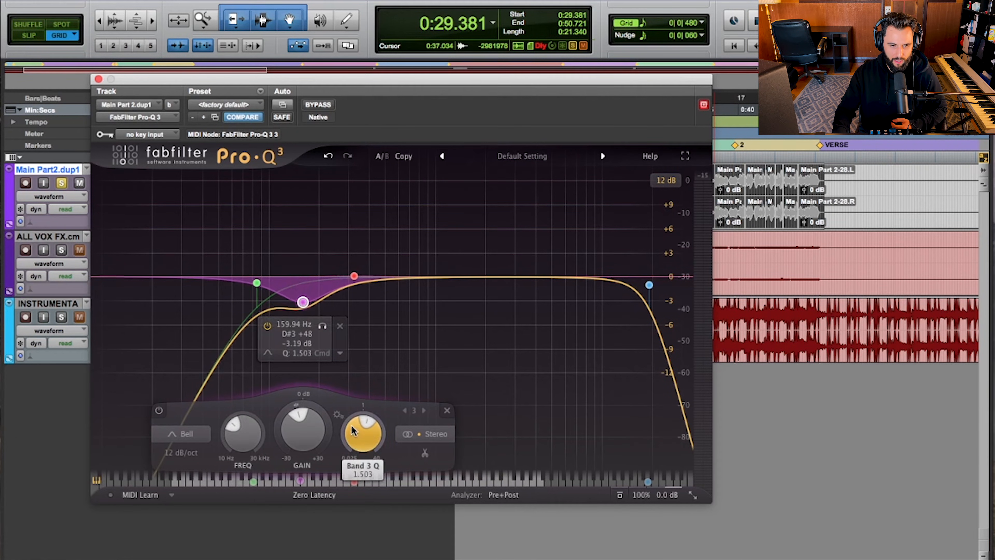
- Narrow the purple bell band at 160 Hz to a Q of about 7.5 and set its cut to about 4.4 dB
{"action": "left_click_drag", "start_coordinate": [351, 430], "coordinate": [359, 364]}
{"action": "mouse_move", "coordinate": [300, 305]}
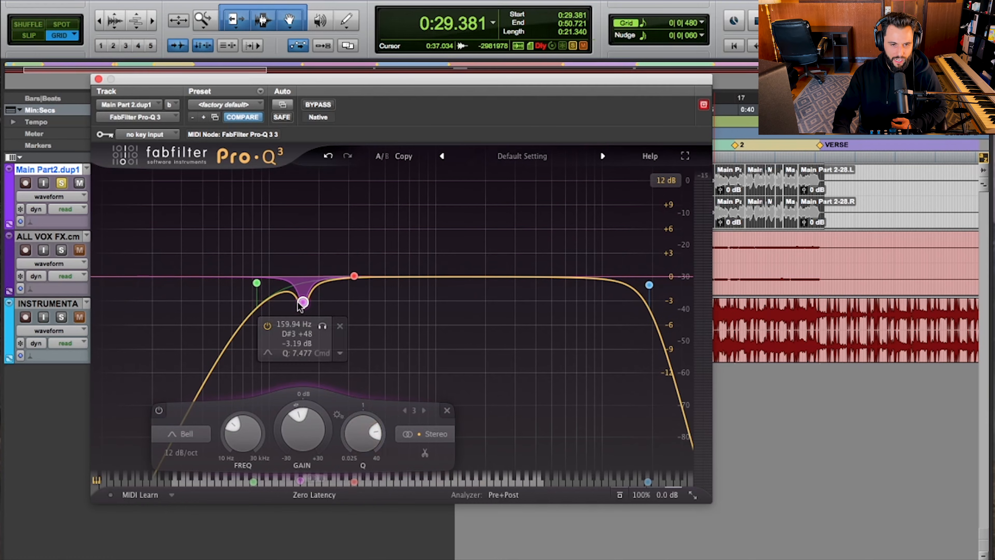
{"action": "left_click_drag", "start_coordinate": [301, 438], "coordinate": [297, 511]}
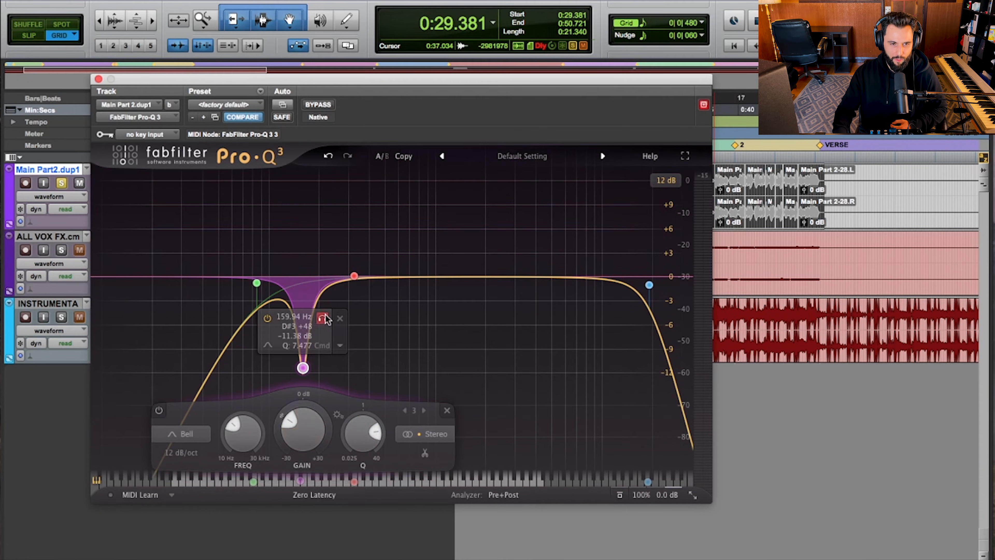
{"action": "left_click_drag", "start_coordinate": [301, 462], "coordinate": [310, 421]}
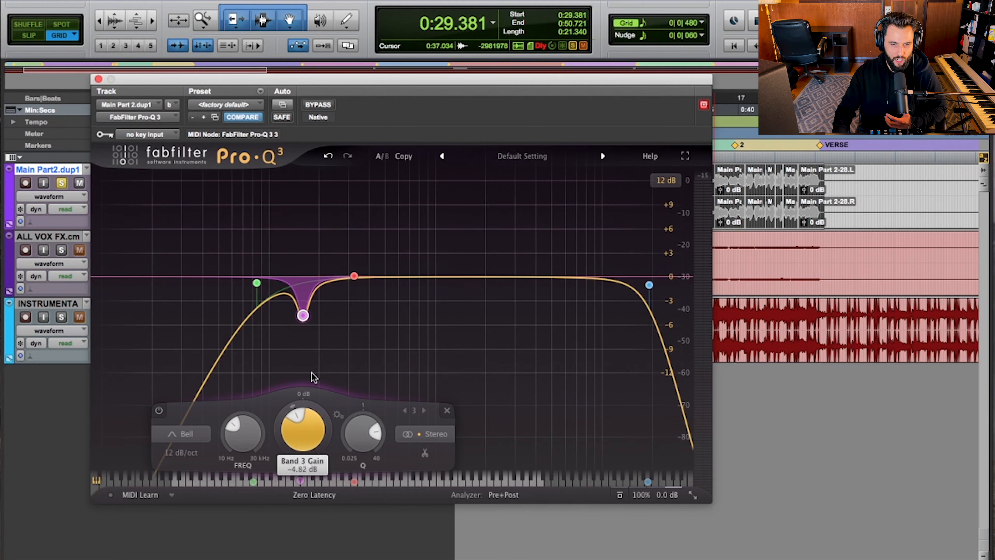
{"action": "left_click_drag", "start_coordinate": [312, 372], "coordinate": [312, 367]}
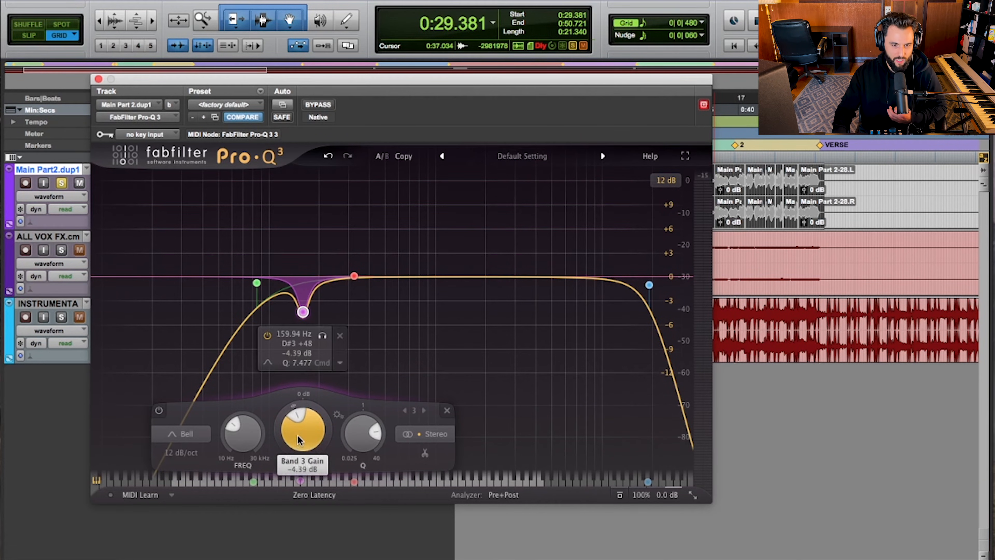
{"action": "mouse_move", "coordinate": [300, 438]}
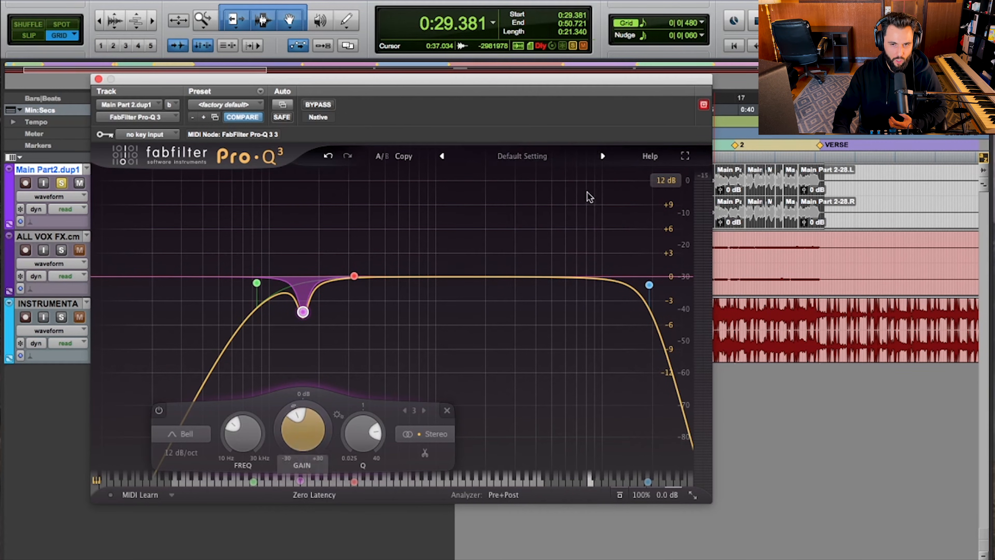
- Play the vocal and ease the purple band's cut to slightly more than 3 dB
{"action": "key", "text": "space"}
{"action": "left_click_drag", "start_coordinate": [303, 419], "coordinate": [346, 342]}
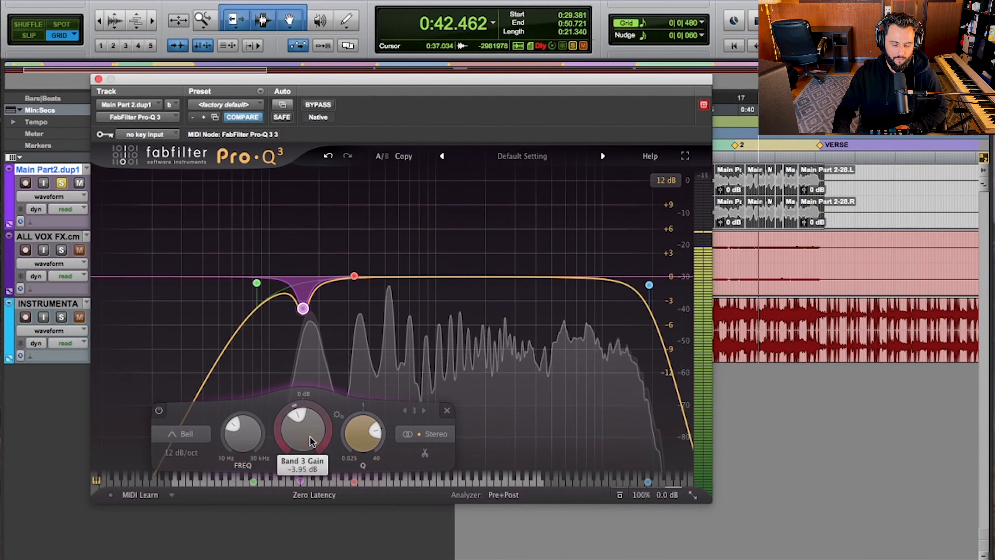
{"action": "left_click_drag", "start_coordinate": [308, 434], "coordinate": [308, 411]}
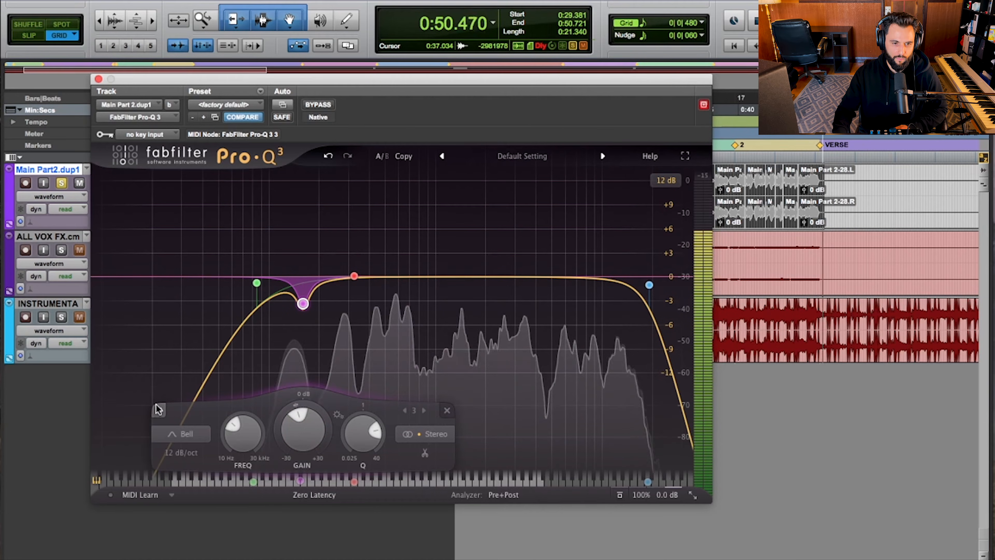
- Compare the purple band bypassed and enabled during playback, easing its cut to about 2.4 dB
{"action": "left_click", "coordinate": [159, 411]}
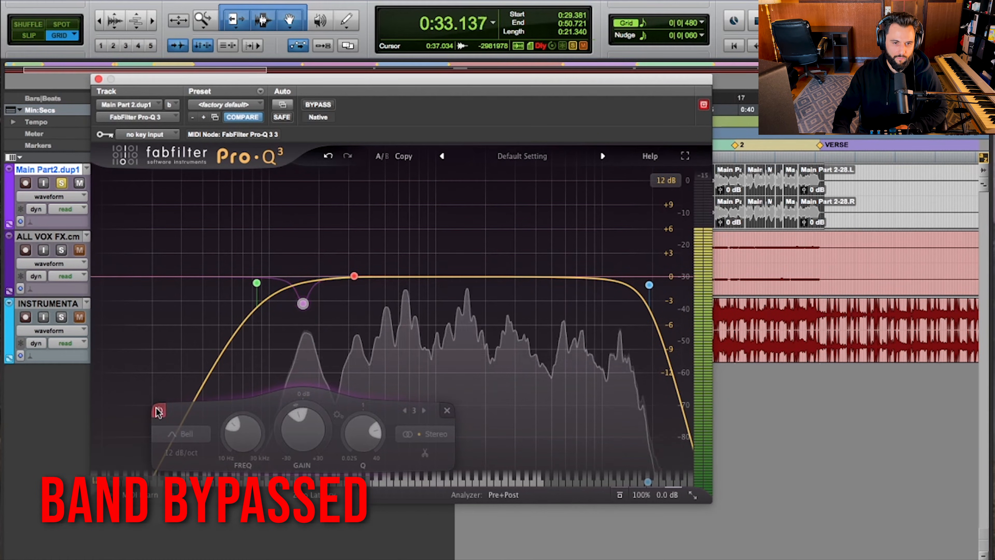
{"action": "left_click", "coordinate": [159, 411]}
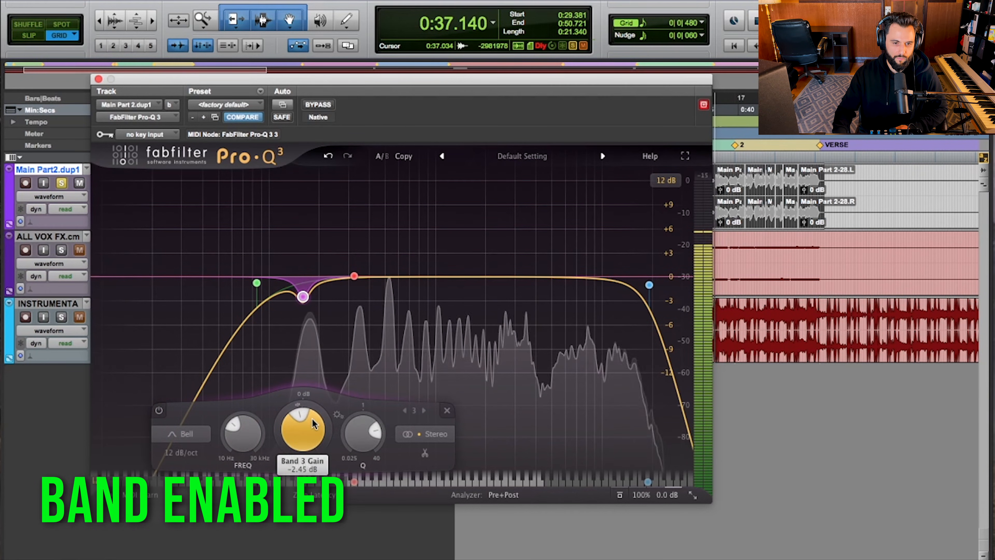
{"action": "left_click", "coordinate": [159, 411]}
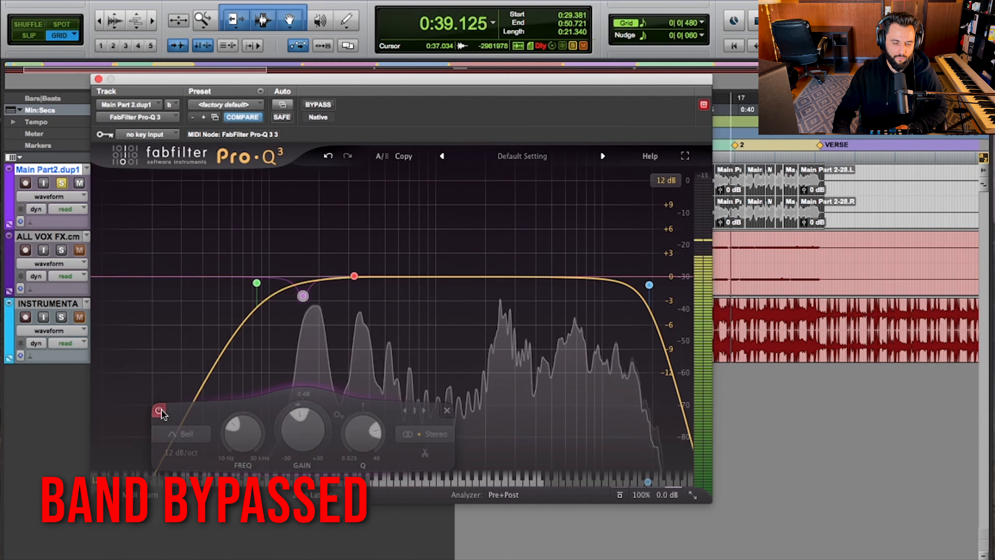
{"action": "left_click", "coordinate": [162, 410]}
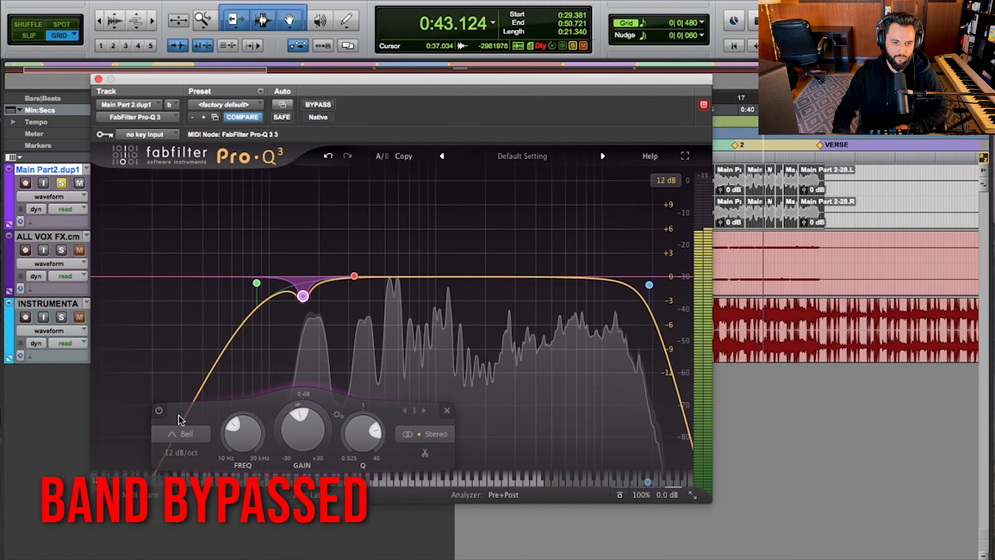
{"action": "left_click", "coordinate": [160, 411]}
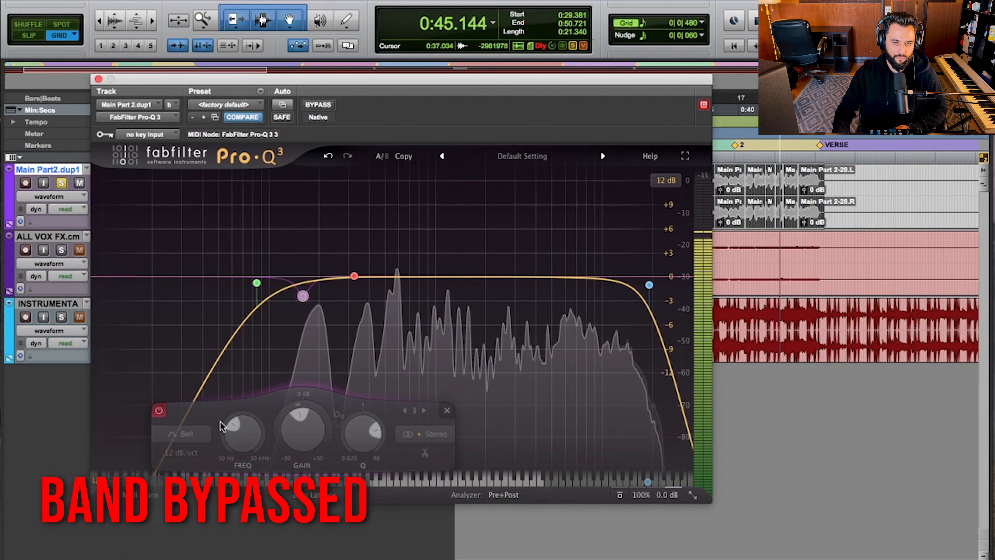
{"action": "left_click", "coordinate": [159, 410]}
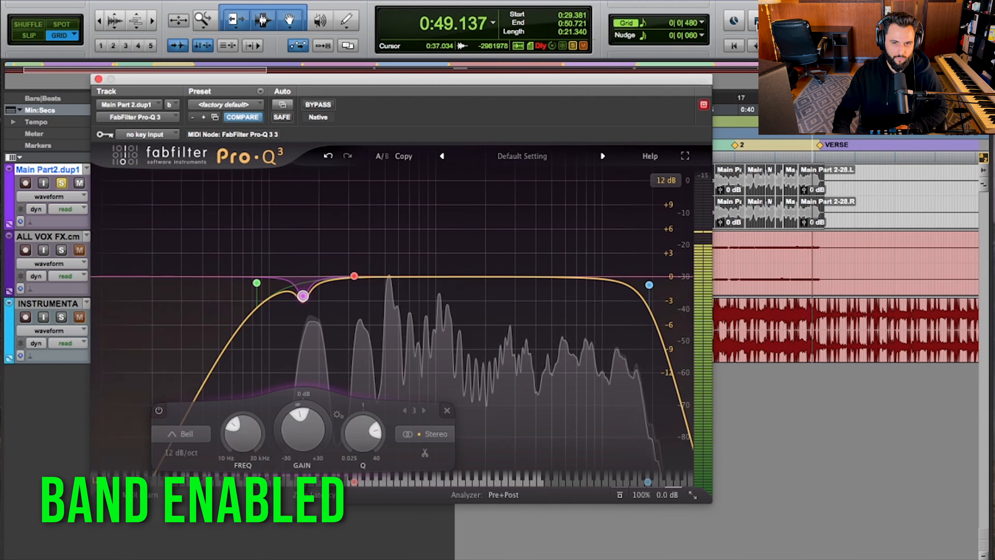
{"action": "key", "text": "space"}
{"action": "mouse_move", "coordinate": [304, 296]}
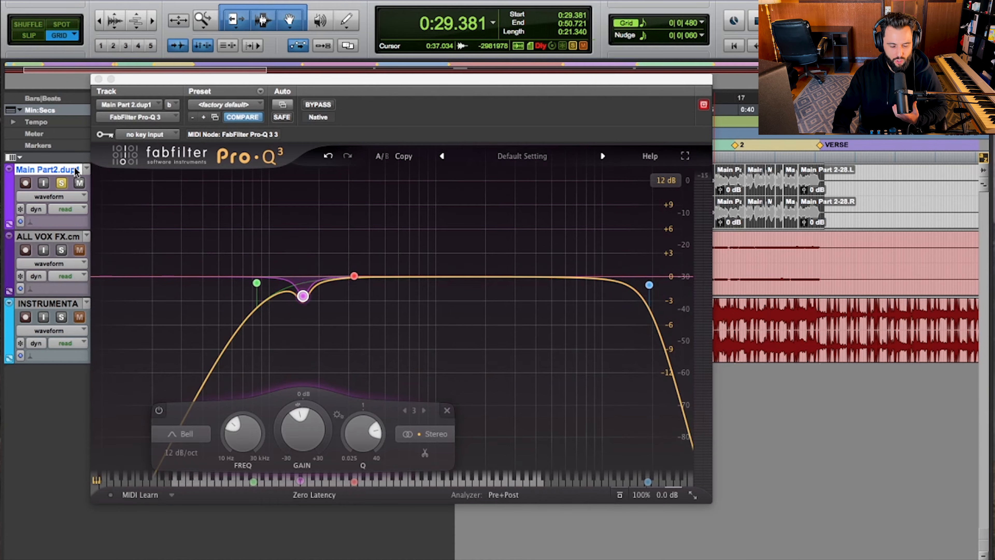
- Shape the red 325 Hz band during playback into a narrow cut of about 4.2 dB with a Q of about 6.8
{"action": "left_click", "coordinate": [354, 276]}
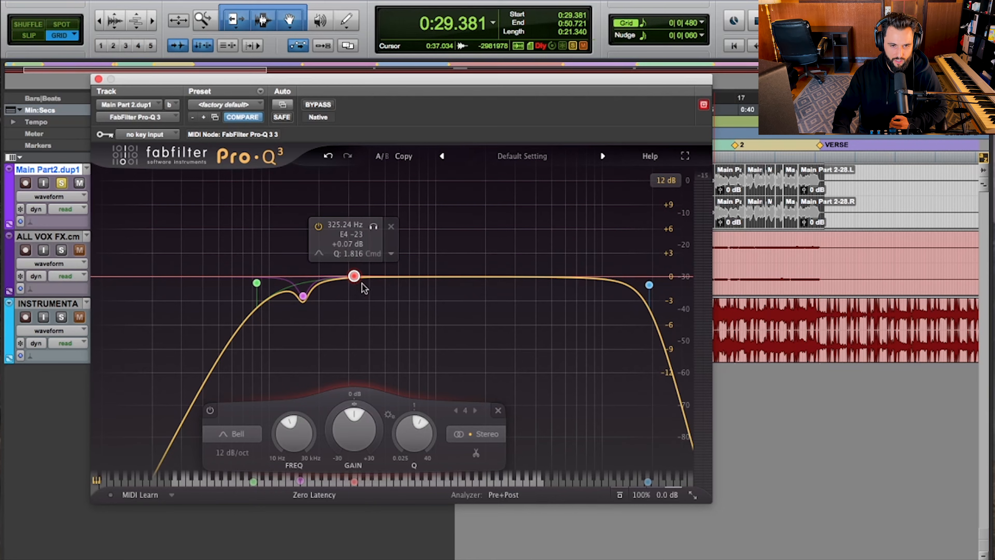
{"action": "key", "text": "space"}
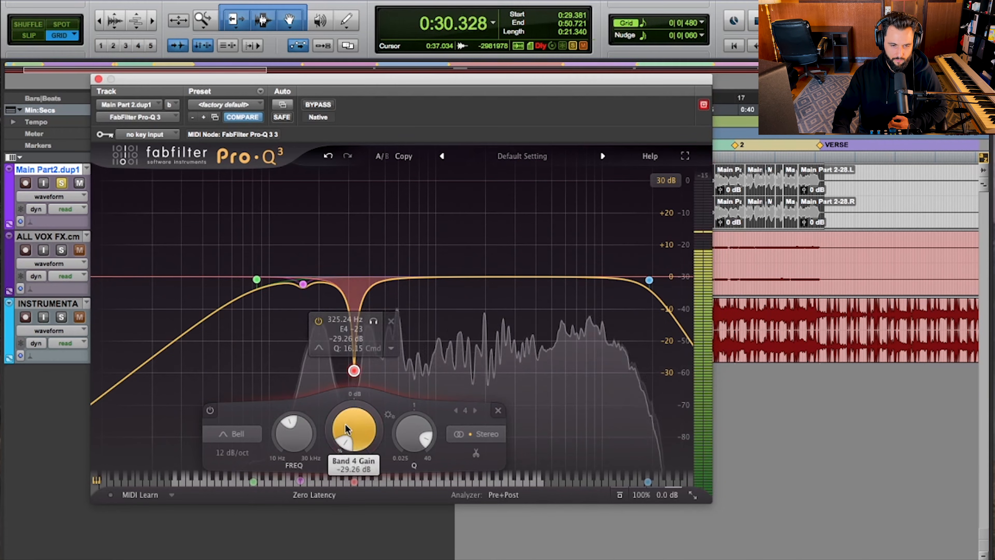
{"action": "left_click_drag", "start_coordinate": [345, 424], "coordinate": [359, 347]}
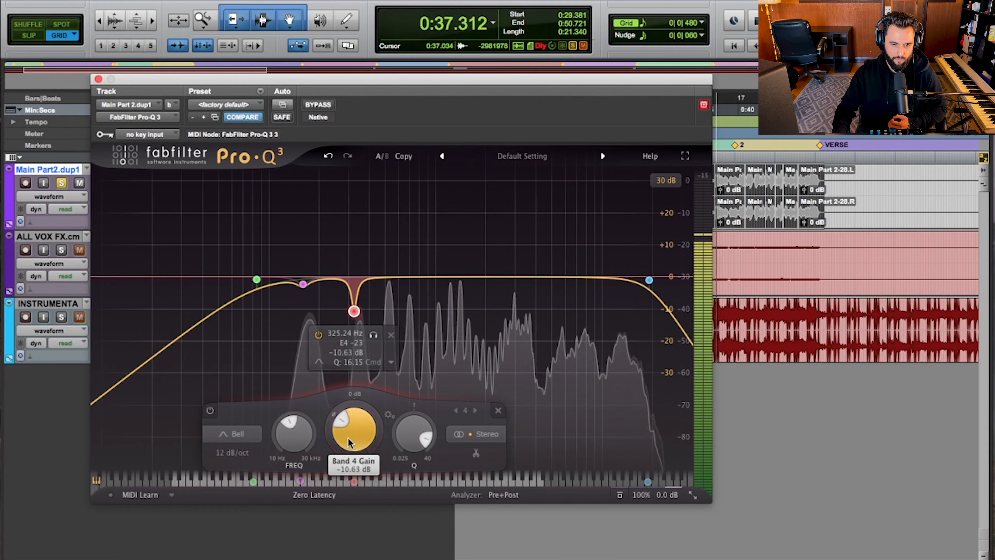
{"action": "left_click_drag", "start_coordinate": [347, 441], "coordinate": [351, 427]}
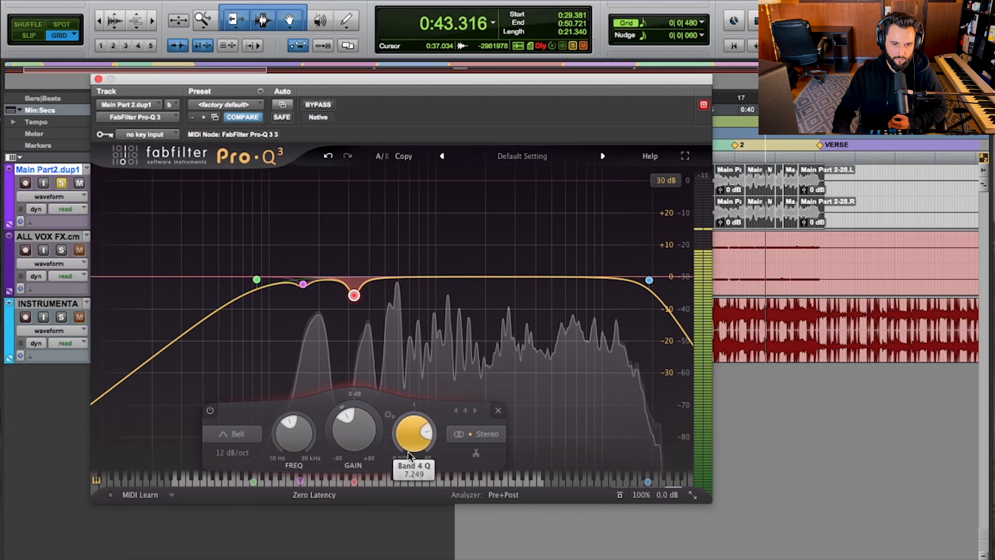
{"action": "mouse_move", "coordinate": [361, 431]}
{"action": "left_mouse_down"}
{"action": "mouse_move", "coordinate": [361, 422]}
{"action": "mouse_move", "coordinate": [410, 429]}
{"action": "mouse_move", "coordinate": [357, 418]}
{"action": "left_mouse_up"}
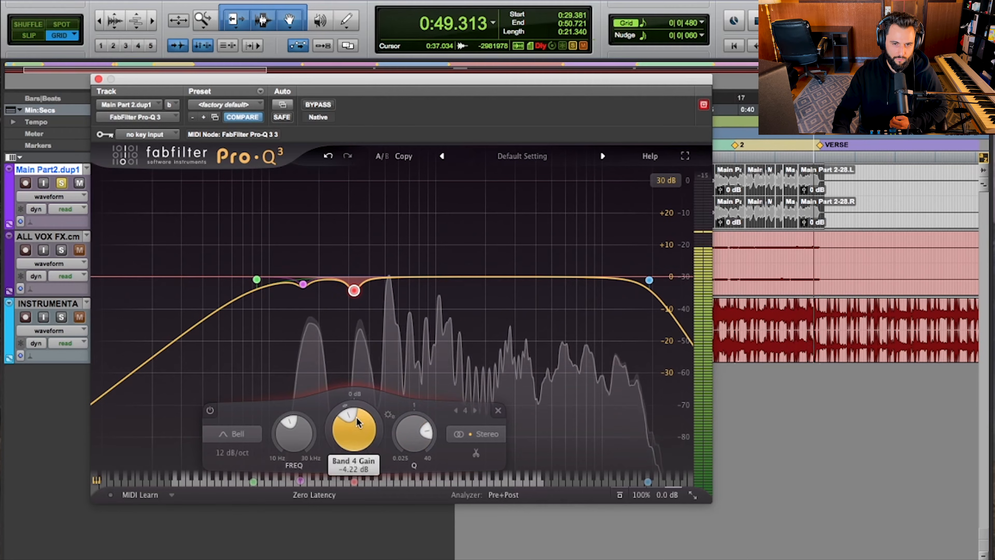
- Set the EQ display range to 3 dB and, after a bypass check, ease the red band's cut to about 3.8 dB
{"action": "left_click", "coordinate": [666, 180]}
{"action": "left_click", "coordinate": [670, 193]}
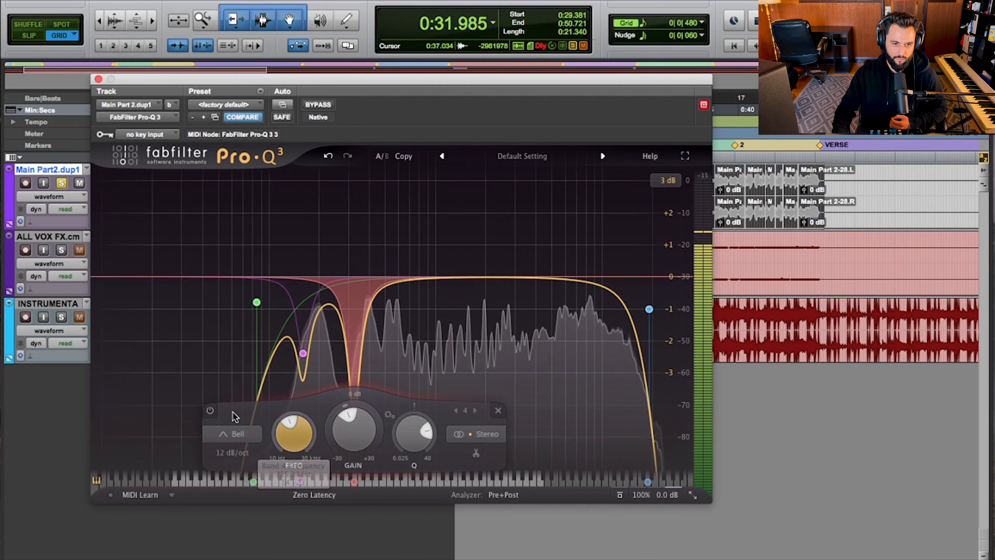
{"action": "left_click", "coordinate": [210, 411]}
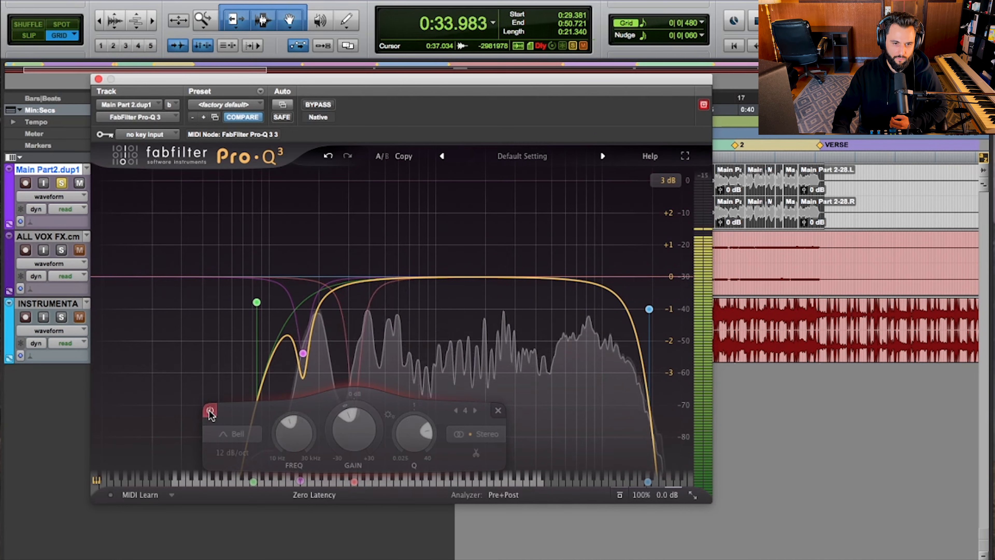
{"action": "left_click", "coordinate": [210, 410]}
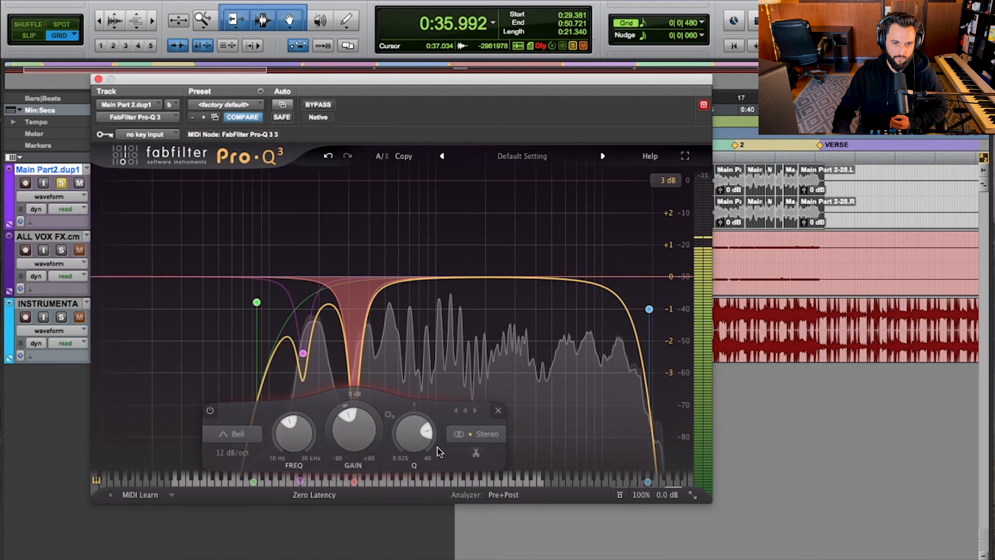
{"action": "left_click_drag", "start_coordinate": [355, 441], "coordinate": [357, 421]}
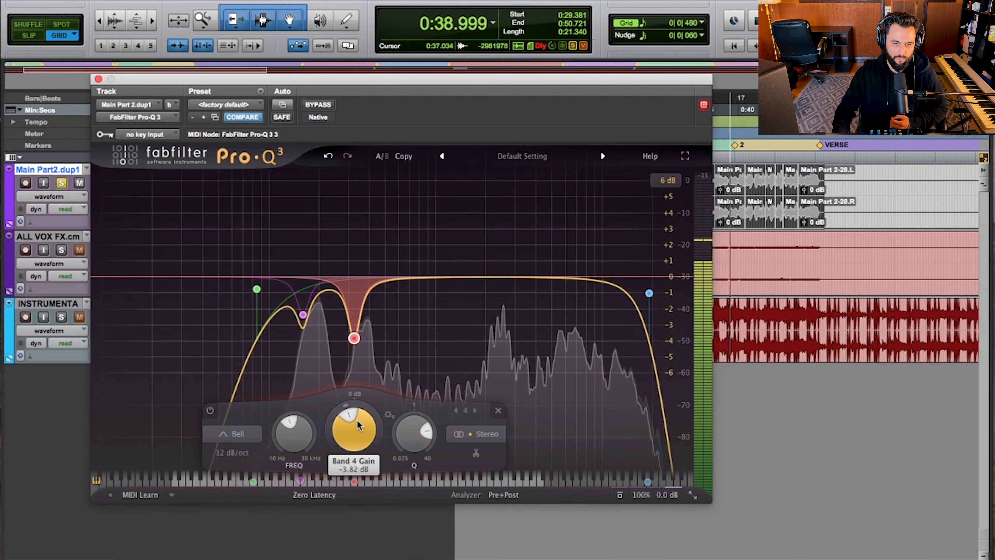
- Compare the vocal with the red band bypassed and enabled, and stop playback
{"action": "left_click", "coordinate": [210, 410]}
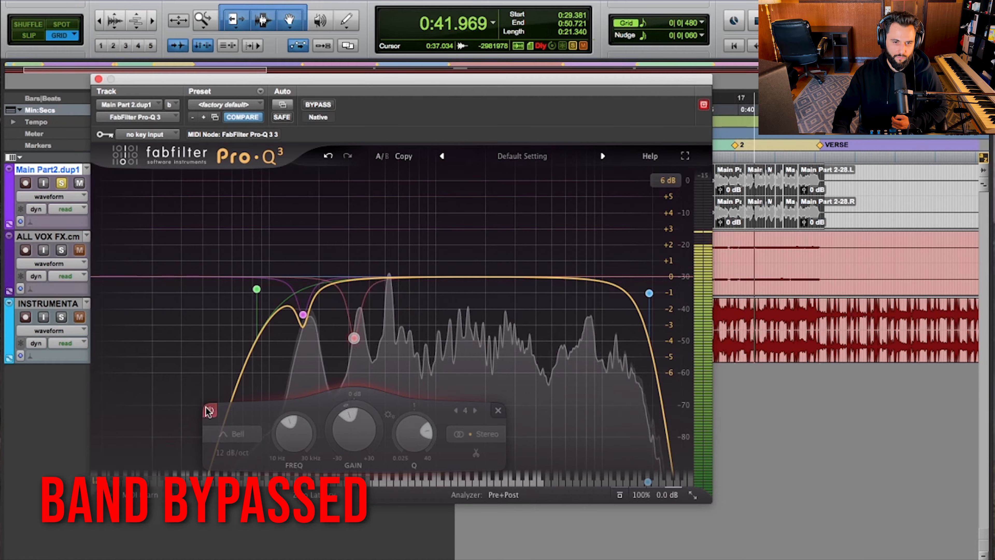
{"action": "left_click", "coordinate": [210, 411]}
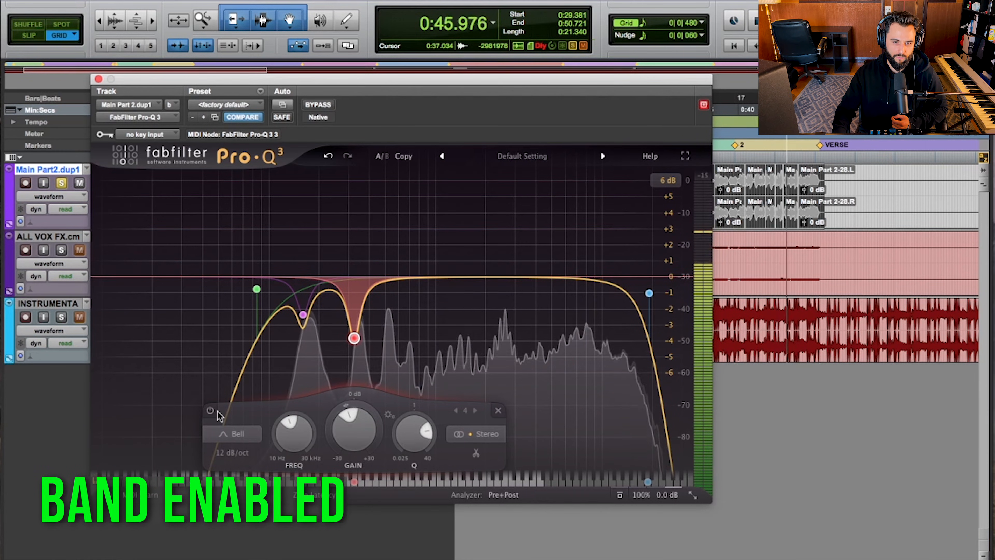
{"action": "mouse_move", "coordinate": [353, 338]}
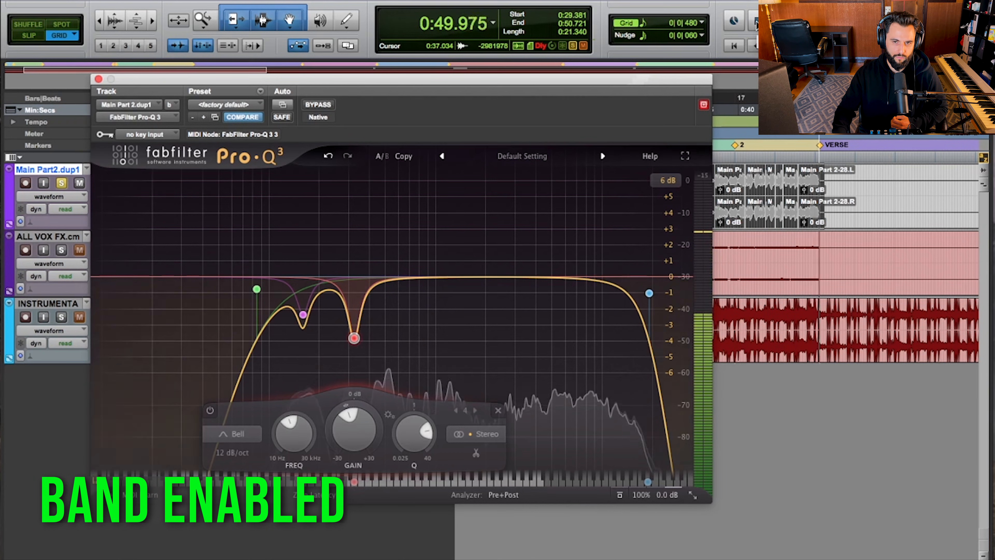
{"action": "key", "text": "space"}
{"action": "mouse_move", "coordinate": [351, 311]}
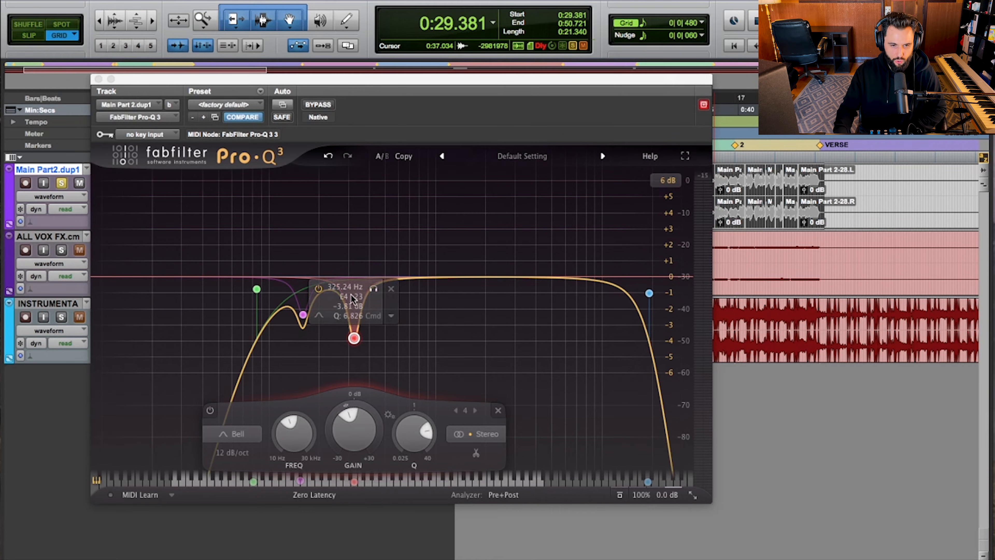
- Add a bell band near 0 dB at about 1150 Hz and sweep it in solo during playback down to about 530 Hz
{"action": "left_click", "coordinate": [446, 277]}
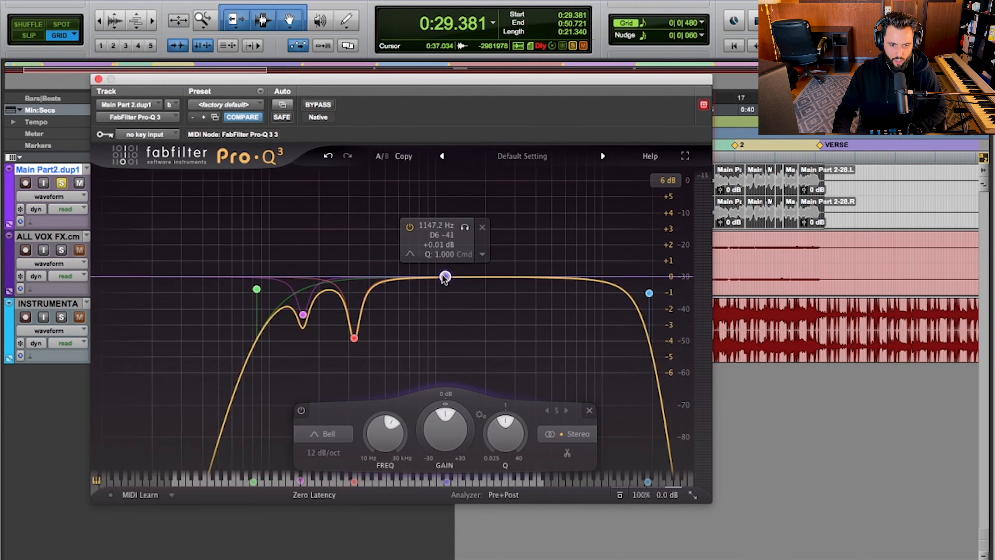
{"action": "key", "text": "space"}
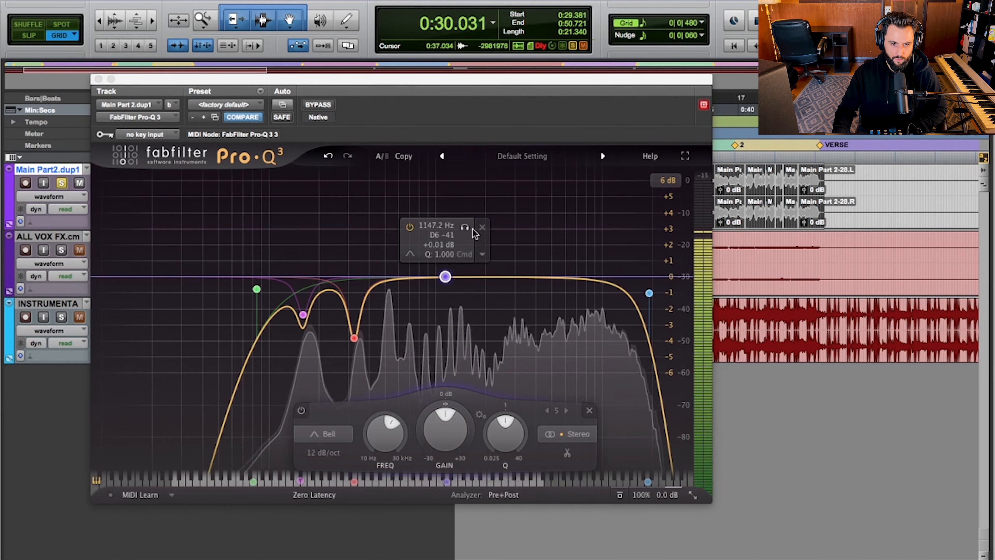
{"action": "left_click_drag", "start_coordinate": [465, 227], "coordinate": [404, 237]}
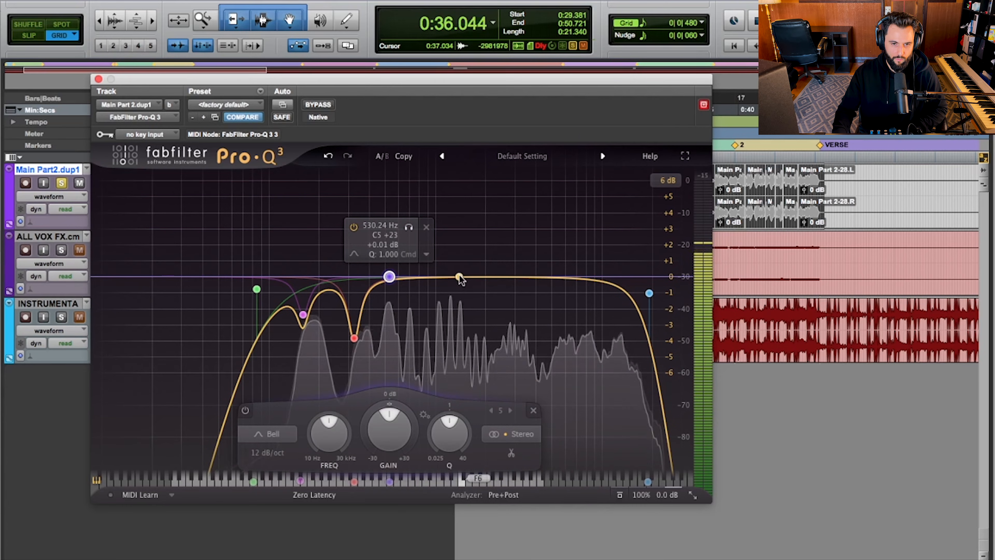
- Add another flat bell band near 1.5 kHz, narrow its Q, and sweep it in solo to above 2 kHz
{"action": "left_click", "coordinate": [461, 276]}
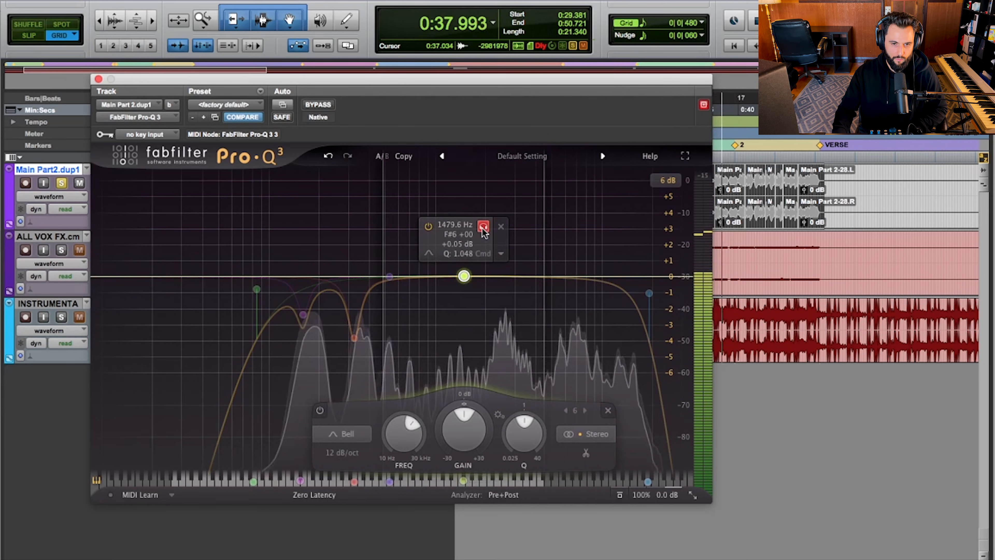
{"action": "left_click_drag", "start_coordinate": [484, 231], "coordinate": [507, 232]}
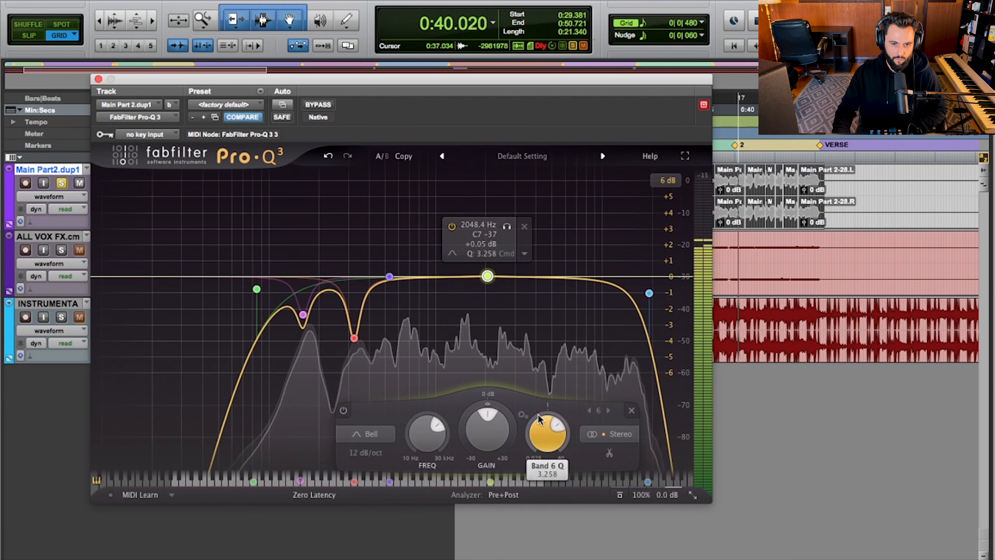
{"action": "left_click_drag", "start_coordinate": [539, 416], "coordinate": [537, 409]}
{"action": "left_click_drag", "start_coordinate": [505, 230], "coordinate": [525, 233]}
- Add a high-frequency bell band, audition it in solo, place it at about 7.4 kHz near +0.2 dB, and stop playback
{"action": "left_click", "coordinate": [552, 277]}
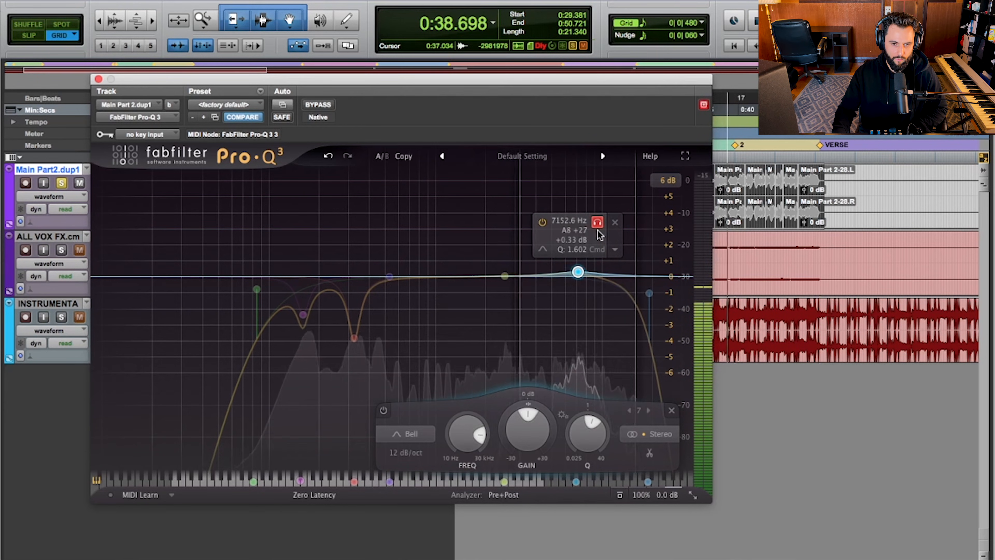
{"action": "left_click_drag", "start_coordinate": [600, 235], "coordinate": [602, 235]}
{"action": "key", "text": "space"}
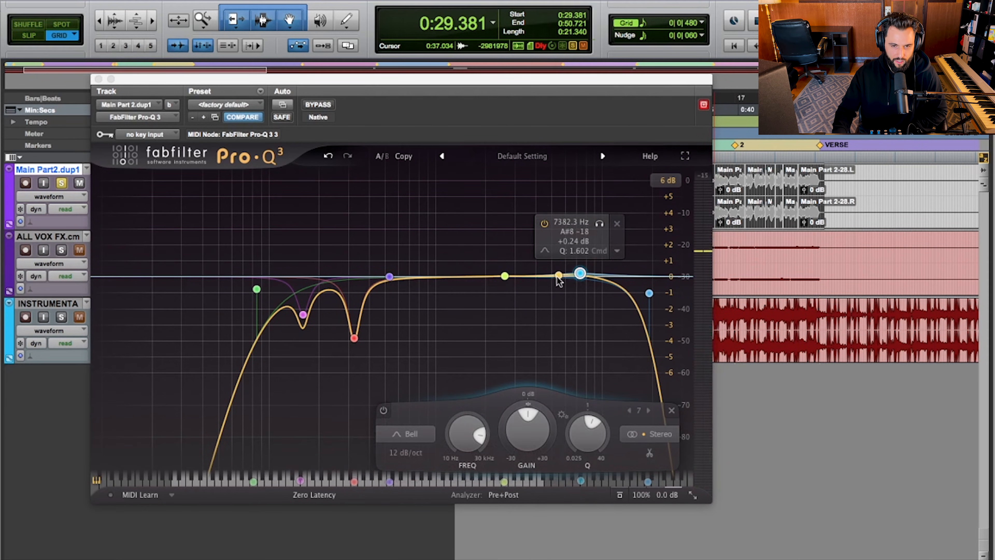
- Narrow the Q of the flat purple band near 530 Hz to about 12.4 and audition it in solo during playback
{"action": "left_click", "coordinate": [388, 276]}
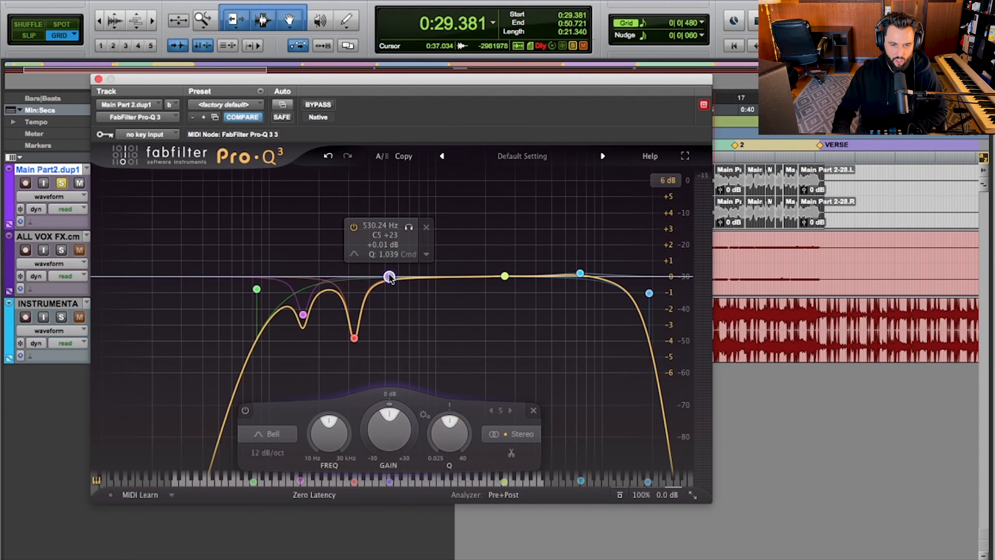
{"action": "scroll", "coordinate": [455, 397], "scroll_direction": "up", "scroll_amount": 5}
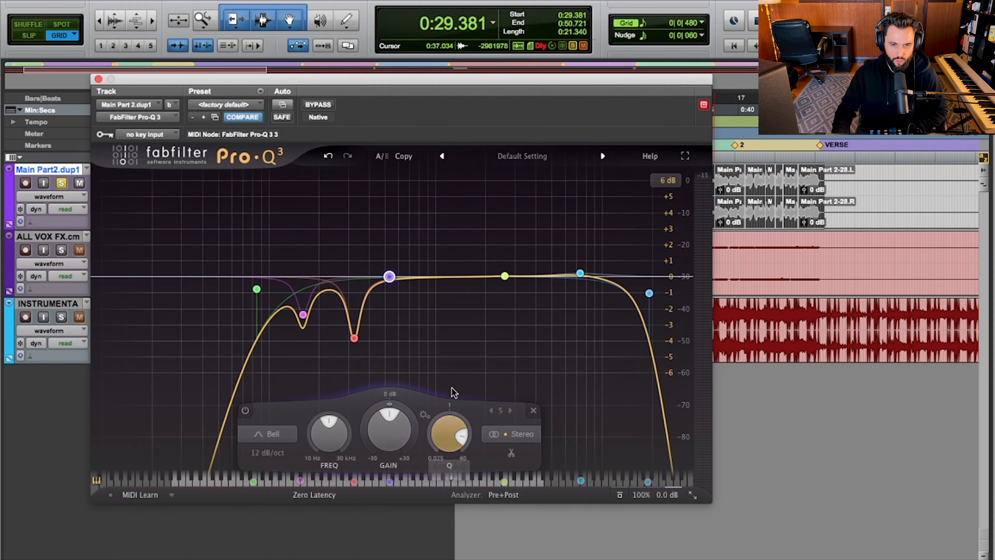
{"action": "key", "text": "space"}
{"action": "left_click", "coordinate": [409, 228]}
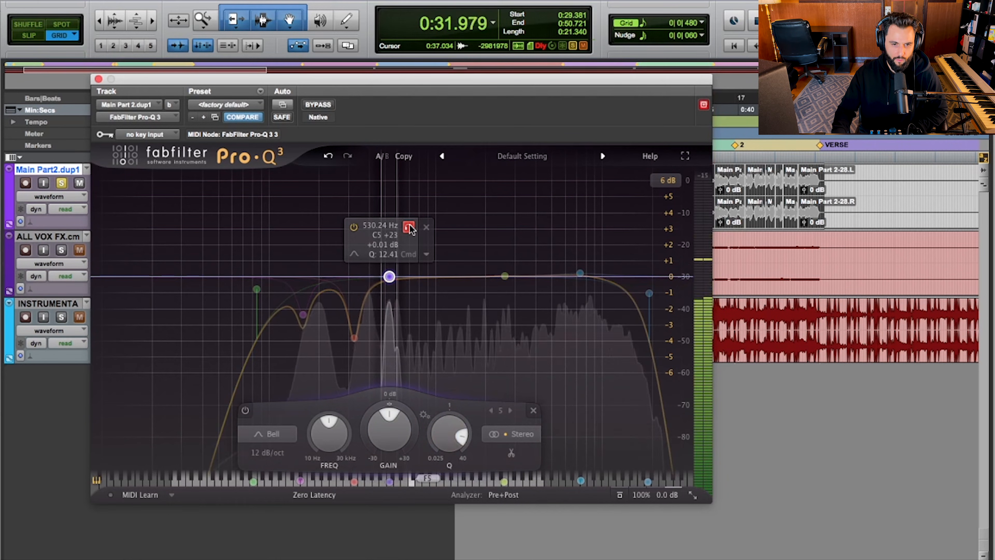
{"action": "key", "text": "space"}
- Move the purple band to about 495 Hz and set its cut to about -3 dB during playback
{"action": "left_click_drag", "start_coordinate": [388, 279], "coordinate": [387, 319]}
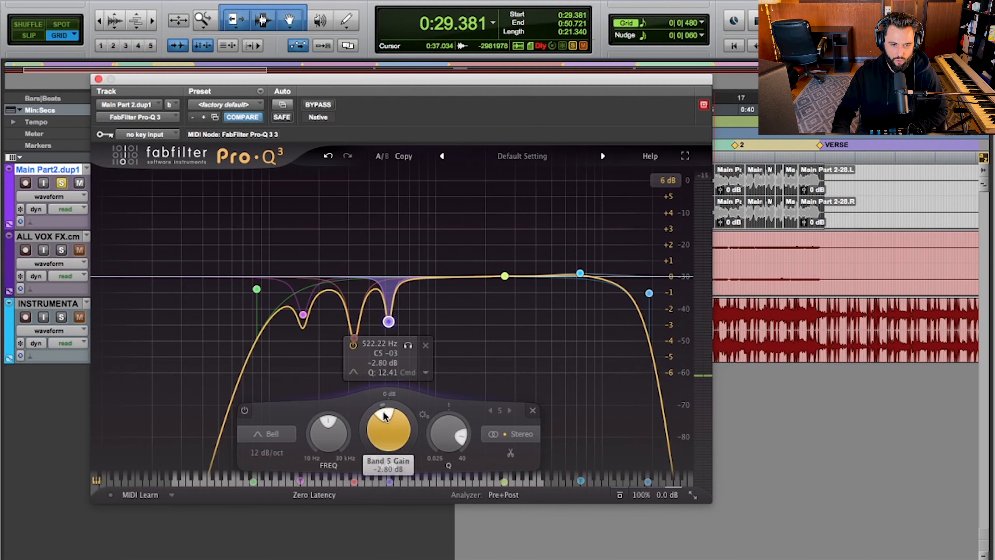
{"action": "key", "text": "space"}
{"action": "left_click_drag", "start_coordinate": [388, 321], "coordinate": [384, 348]}
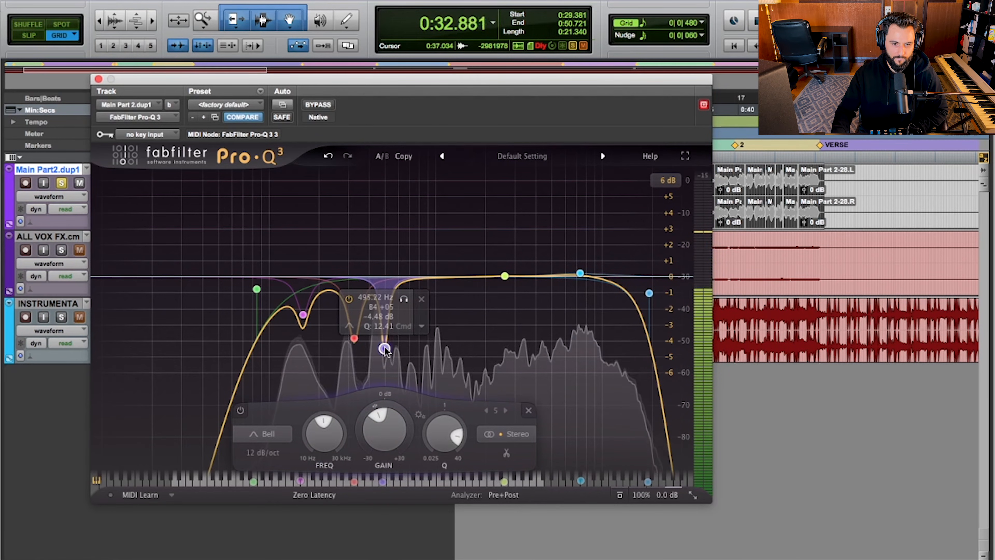
{"action": "left_click_drag", "start_coordinate": [385, 428], "coordinate": [401, 408]}
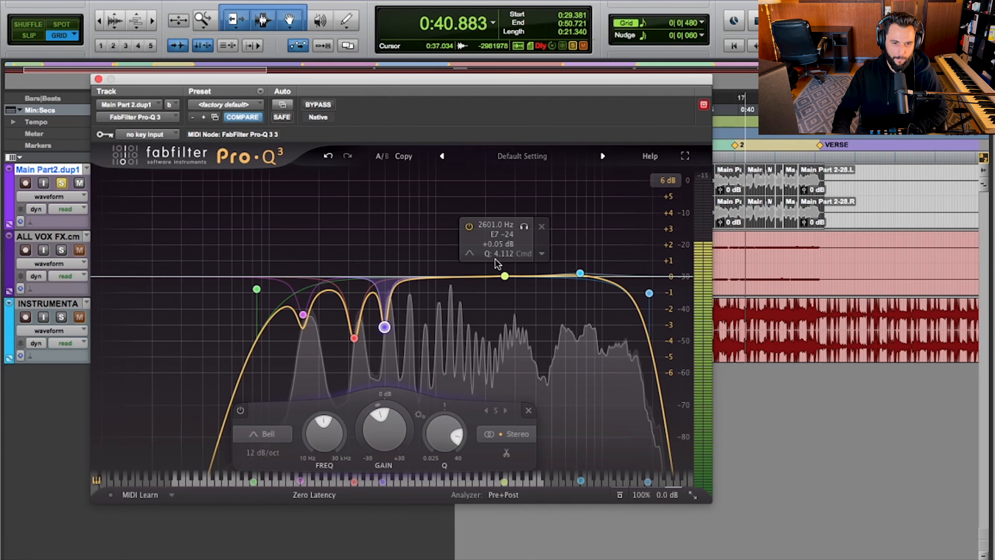
- Set the yellow band to a cut of about -3 dB at 2552 Hz with a Q of about 8.7 during playback
{"action": "left_click", "coordinate": [505, 276]}
{"action": "key", "text": "space"}
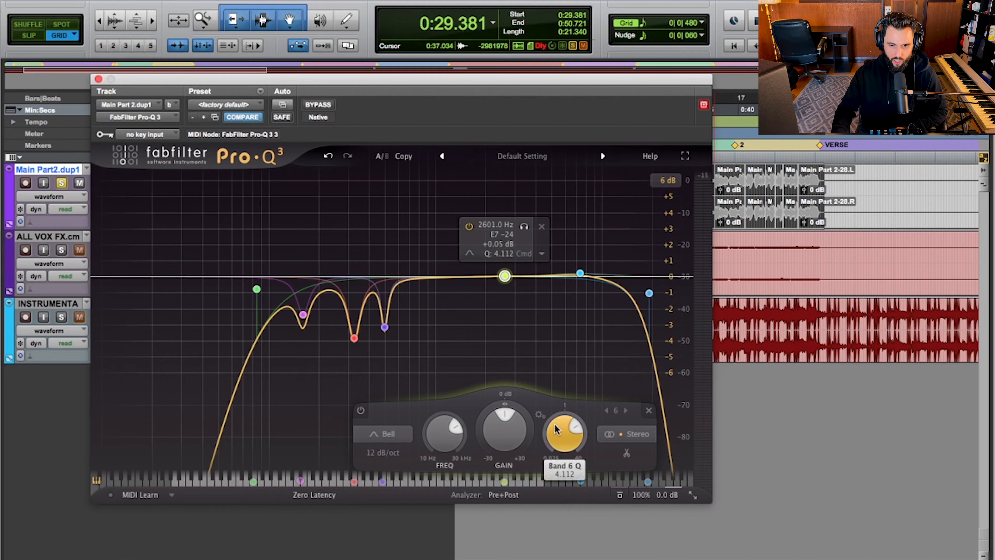
{"action": "left_click_drag", "start_coordinate": [504, 276], "coordinate": [504, 334]}
{"action": "key", "text": "space"}
{"action": "left_click_drag", "start_coordinate": [502, 432], "coordinate": [497, 467]}
{"action": "left_click_drag", "start_coordinate": [546, 420], "coordinate": [506, 368]}
{"action": "left_click", "coordinate": [506, 309]}
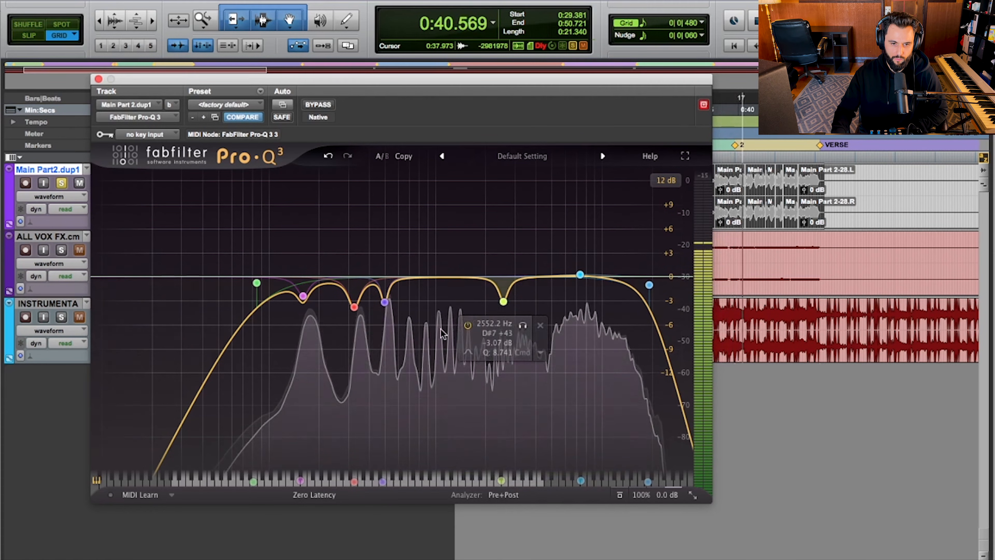
- Compare the vocal with the yellow band bypassed and enabled, and stop playback
{"action": "left_click", "coordinate": [360, 411]}
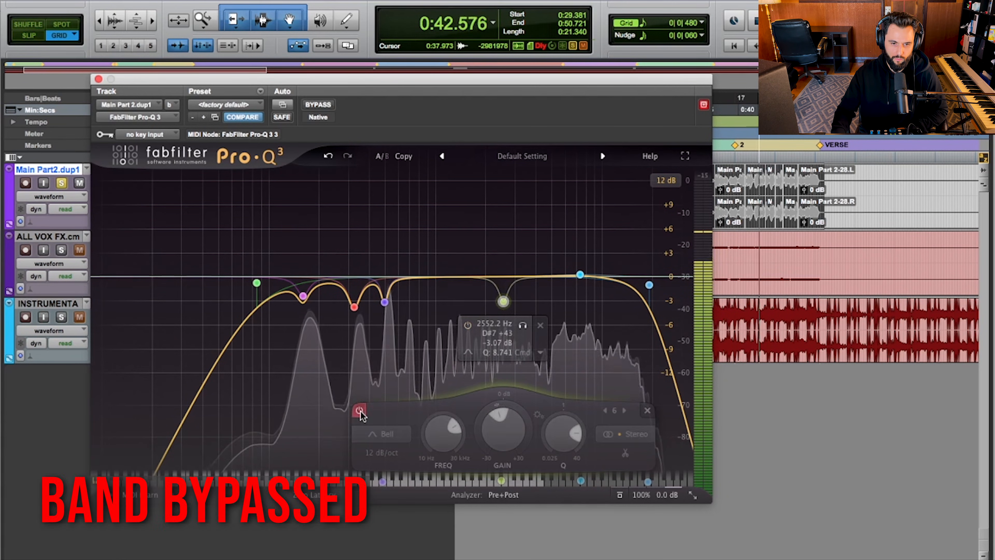
{"action": "left_click", "coordinate": [360, 411]}
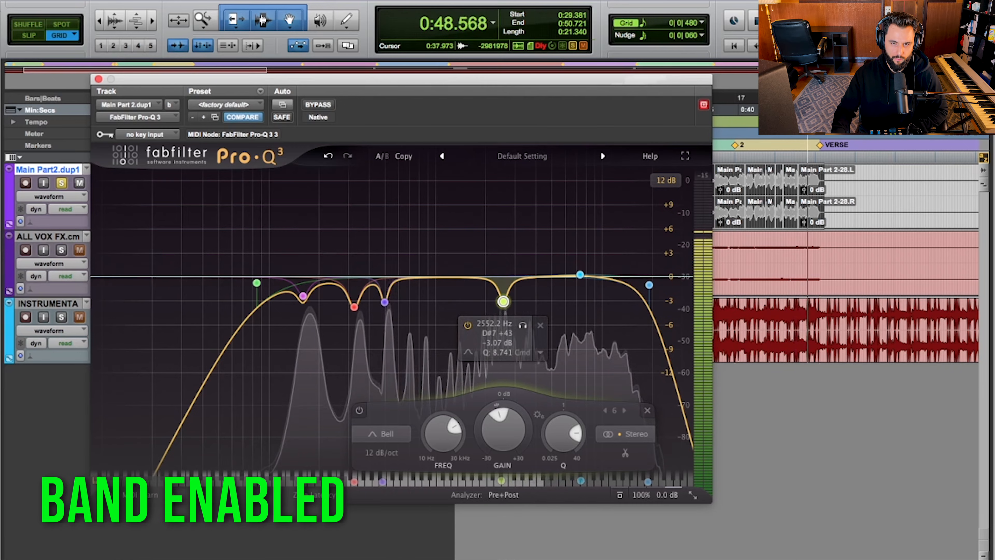
{"action": "key", "text": "space"}
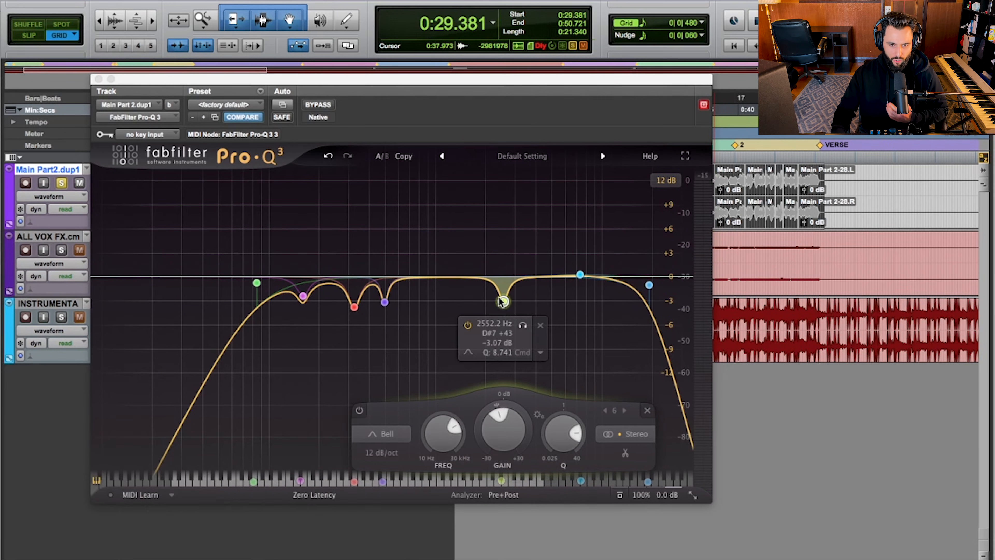
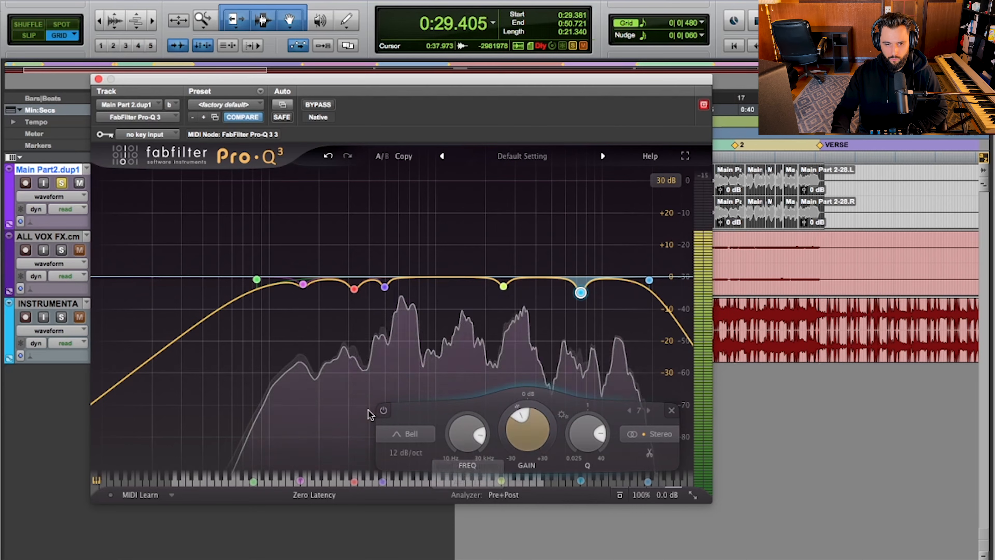
- Compare the blue 7.4 kHz bell band bypassed and enabled, and set its gain to -2.77 dB
{"action": "left_click", "coordinate": [384, 410]}
{"action": "left_click", "coordinate": [384, 410]}
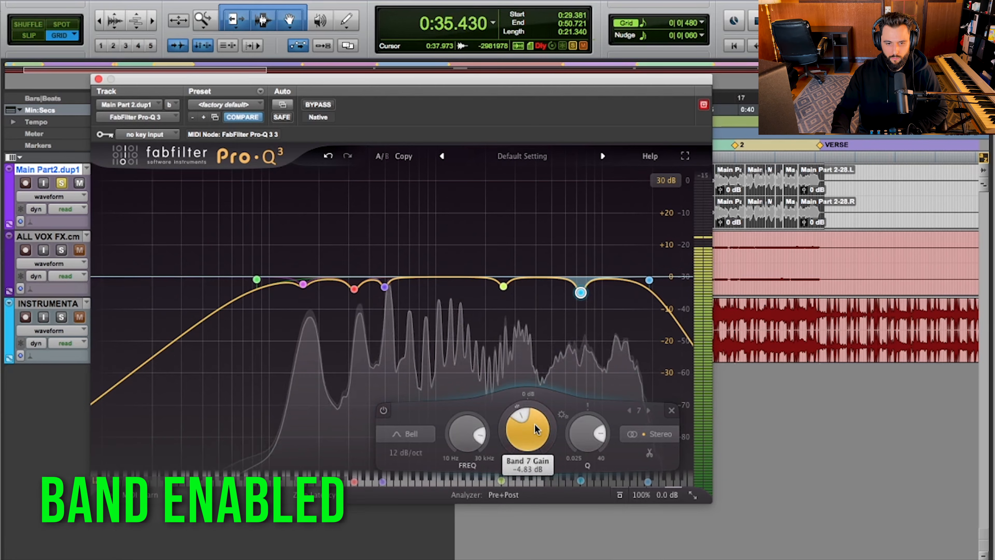
{"action": "scroll", "coordinate": [534, 426], "scroll_direction": "up", "scroll_amount": 3}
{"action": "scroll", "coordinate": [533, 430], "scroll_direction": "down", "scroll_amount": 1}
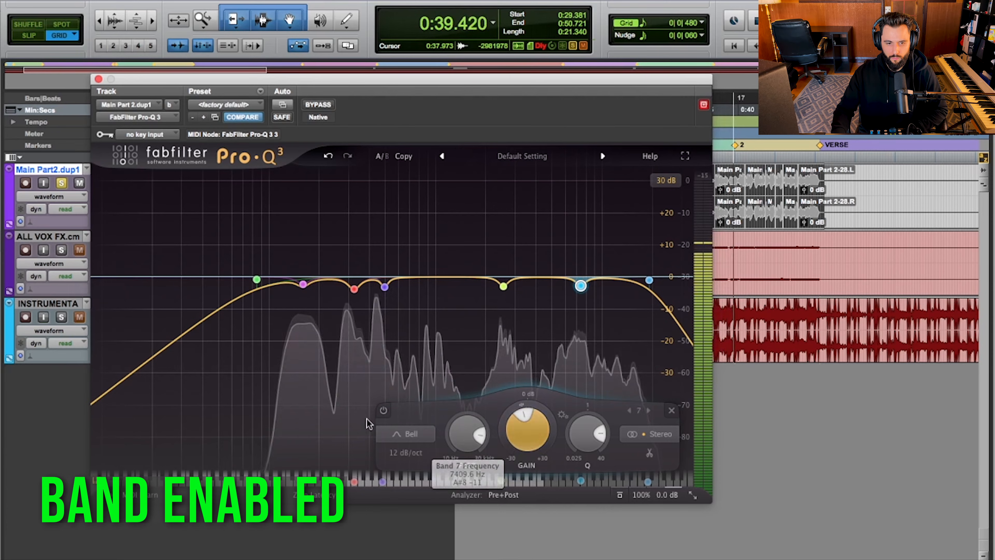
- Recheck the vocal with the adjusted 7.4 kHz cut bypassed and enabled, and stop playback
{"action": "left_click", "coordinate": [384, 410]}
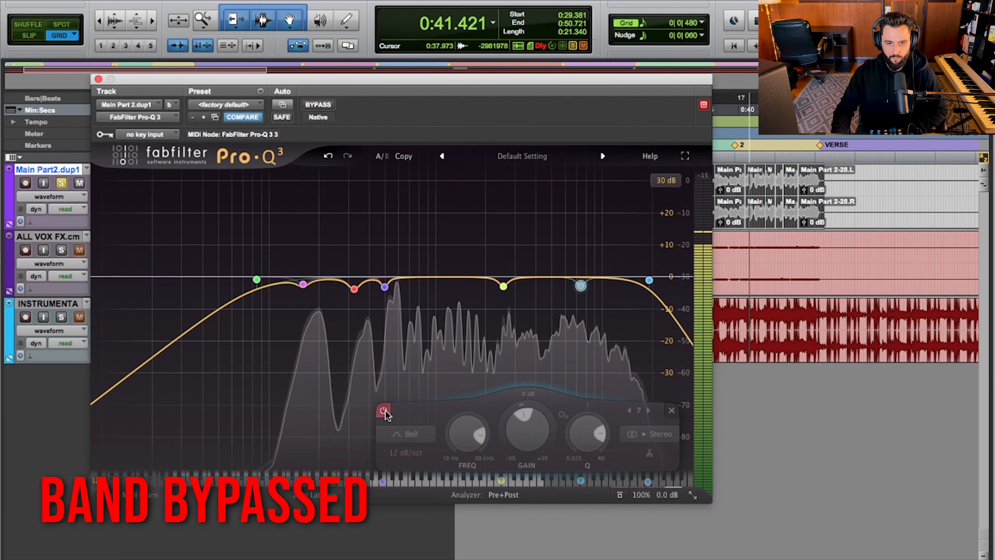
{"action": "left_click", "coordinate": [385, 411]}
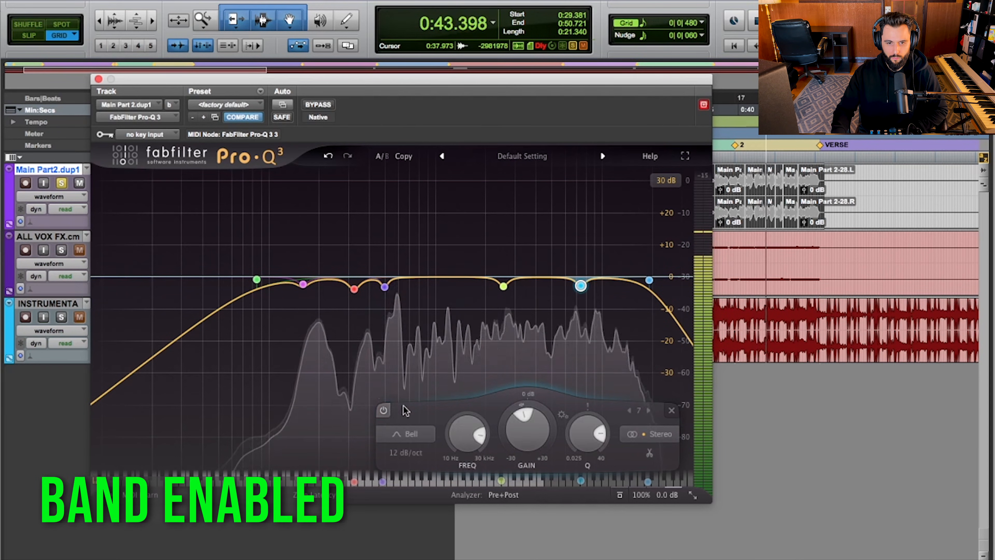
{"action": "mouse_move", "coordinate": [650, 280]}
{"action": "mouse_move", "coordinate": [581, 286]}
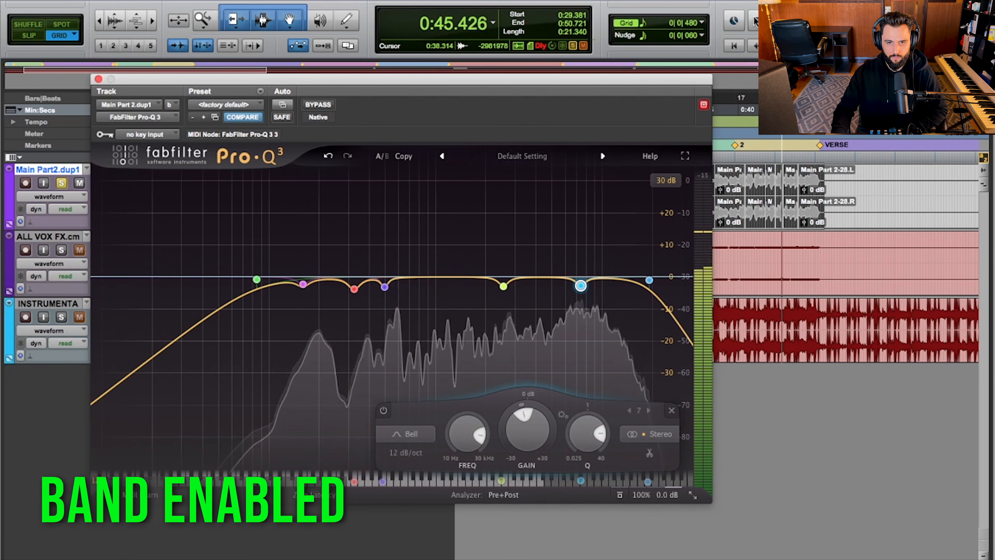
{"action": "key", "text": "space"}
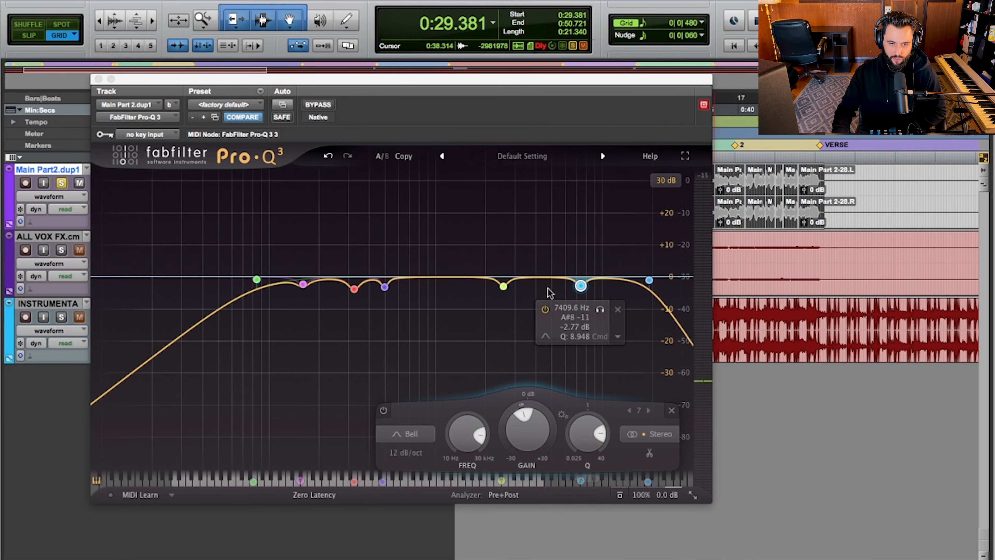
- Add a high shelf band at about 12 kHz near +0.6 dB, audition it during playback, and stop playback
{"action": "mouse_move", "coordinate": [504, 287]}
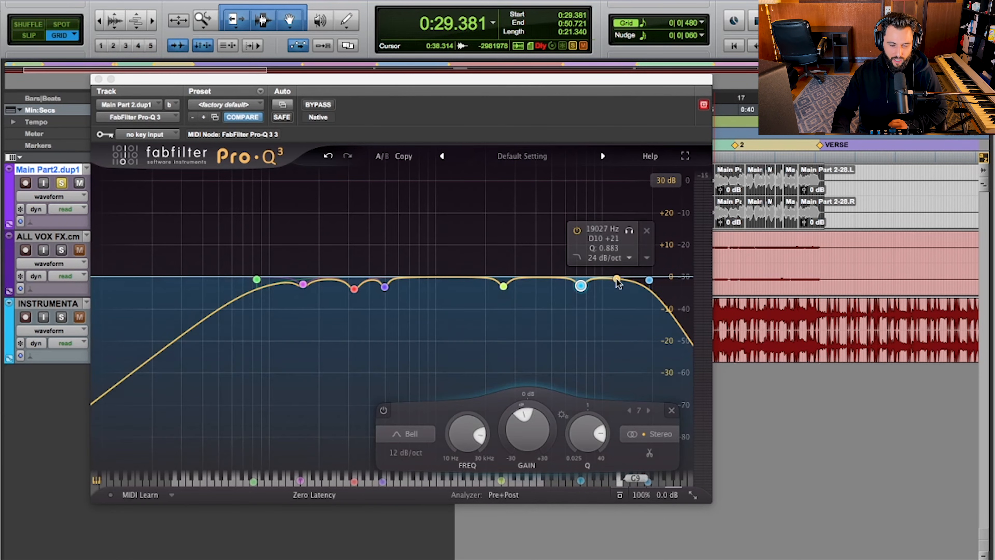
{"action": "left_click", "coordinate": [617, 278]}
{"action": "key", "text": "space"}
{"action": "left_click_drag", "start_coordinate": [618, 226], "coordinate": [620, 225]}
{"action": "key", "text": "space"}
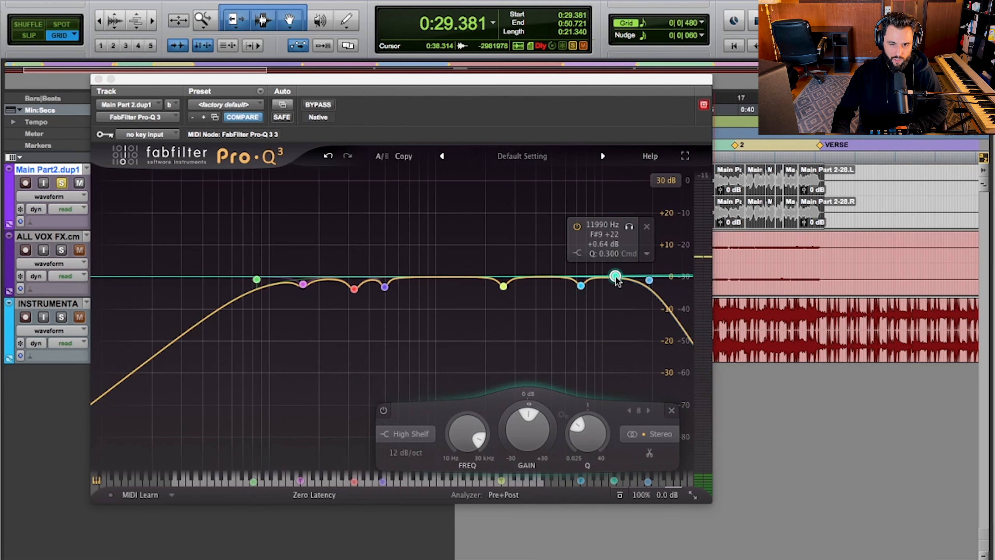
- Raise the Q of the 12 kHz band to about 8 and change its shape to Bell
{"action": "left_click_drag", "start_coordinate": [588, 455], "coordinate": [604, 385]}
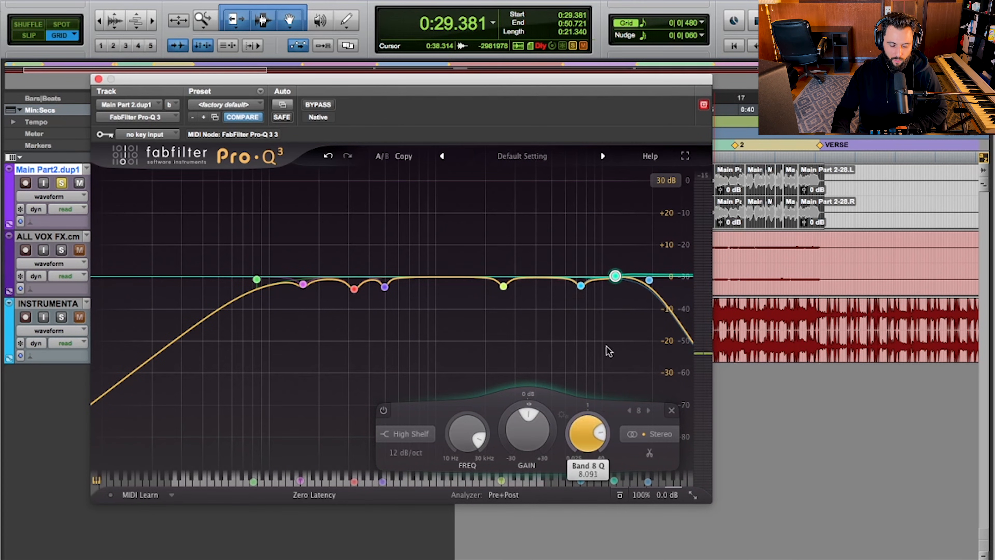
{"action": "left_click_drag", "start_coordinate": [607, 347], "coordinate": [613, 342]}
{"action": "left_click_drag", "start_coordinate": [617, 280], "coordinate": [615, 285]}
{"action": "left_click", "coordinate": [405, 434]}
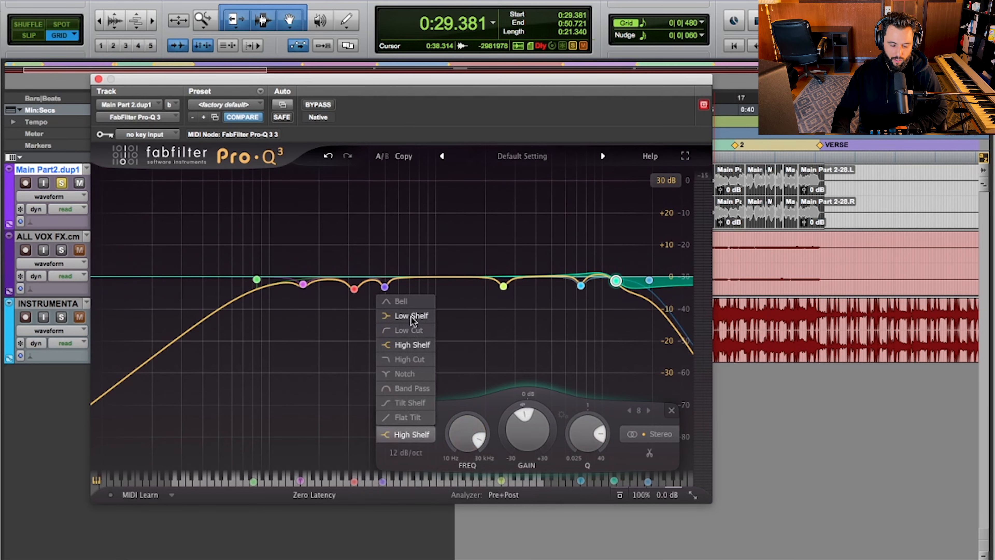
{"action": "left_click", "coordinate": [396, 301]}
- Exaggerate the cut of the 12 kHz bell band, and bring its gain to about -1.8 dB during playback
{"action": "left_click_drag", "start_coordinate": [532, 447], "coordinate": [536, 463]}
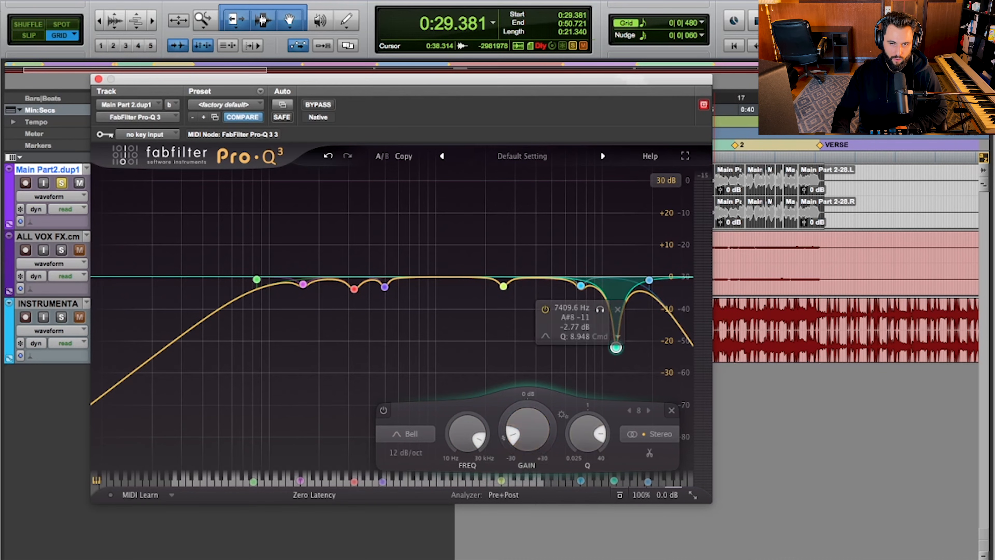
{"action": "key", "text": "space"}
{"action": "left_click_drag", "start_coordinate": [523, 425], "coordinate": [568, 291]}
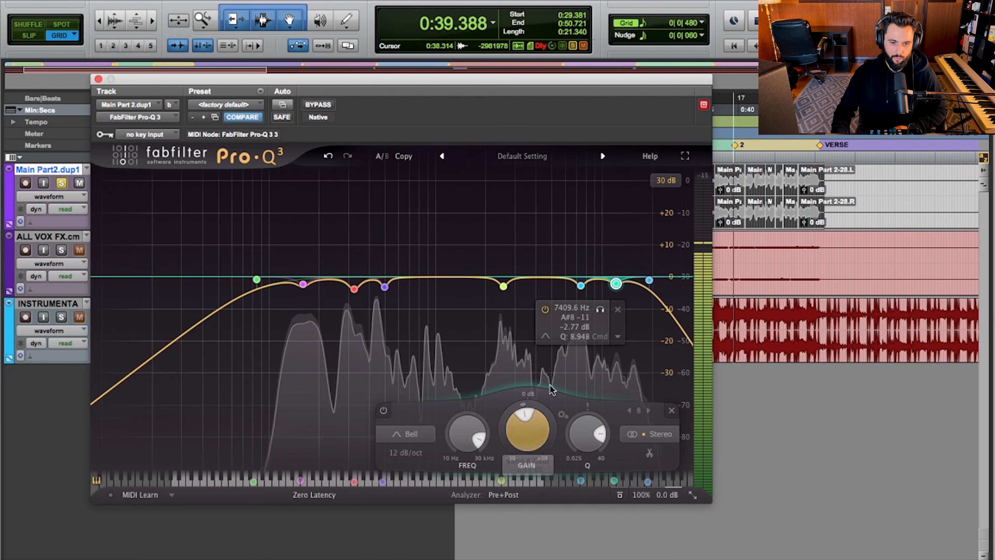
{"action": "left_click_drag", "start_coordinate": [536, 438], "coordinate": [538, 414]}
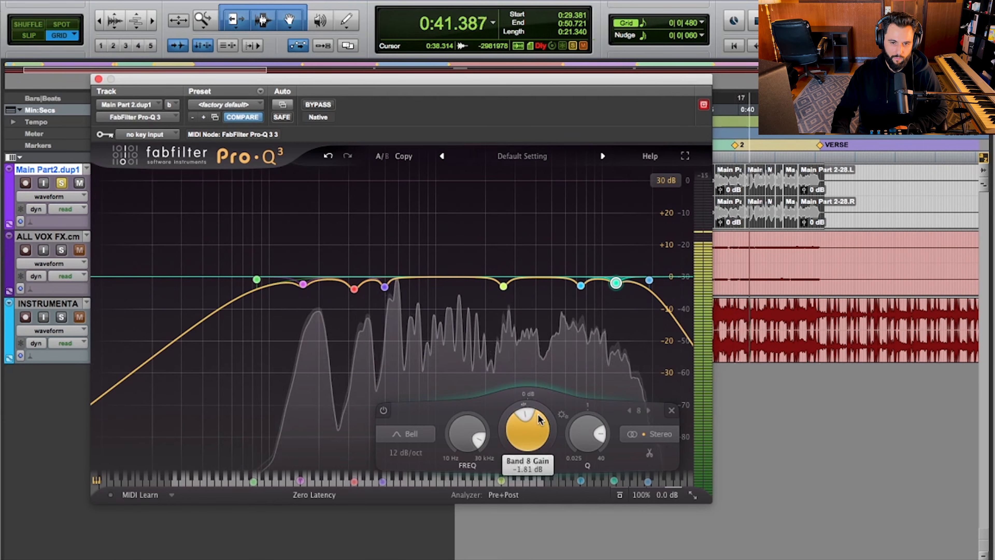
- Compare the 12 kHz band bypassed and enabled during playback, and reduce its cut slightly
{"action": "left_click", "coordinate": [380, 411]}
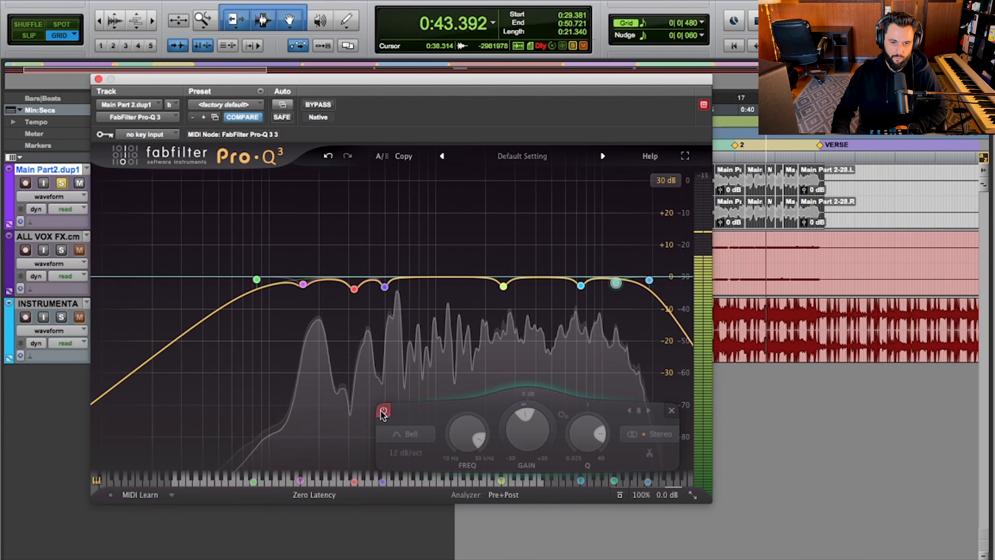
{"action": "left_click", "coordinate": [381, 411]}
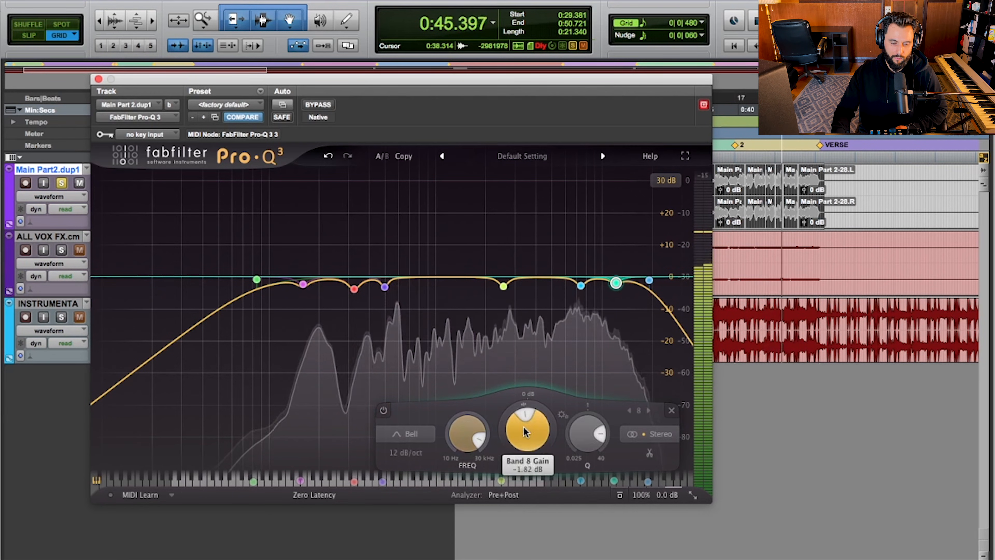
{"action": "left_click_drag", "start_coordinate": [523, 426], "coordinate": [523, 421]}
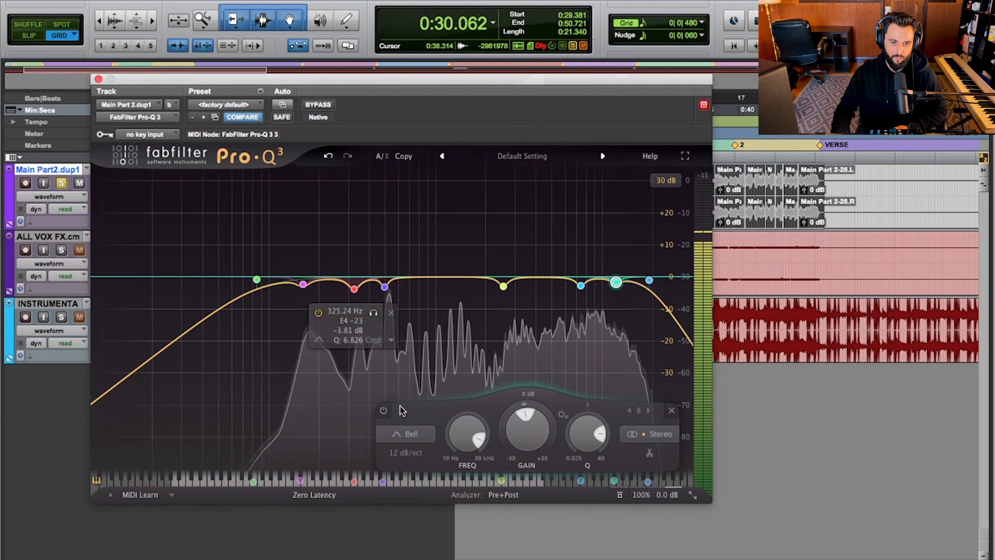
- Recheck the vocal with the adjusted 12 kHz cut bypassed and enabled, and stop playback
{"action": "left_click", "coordinate": [384, 410]}
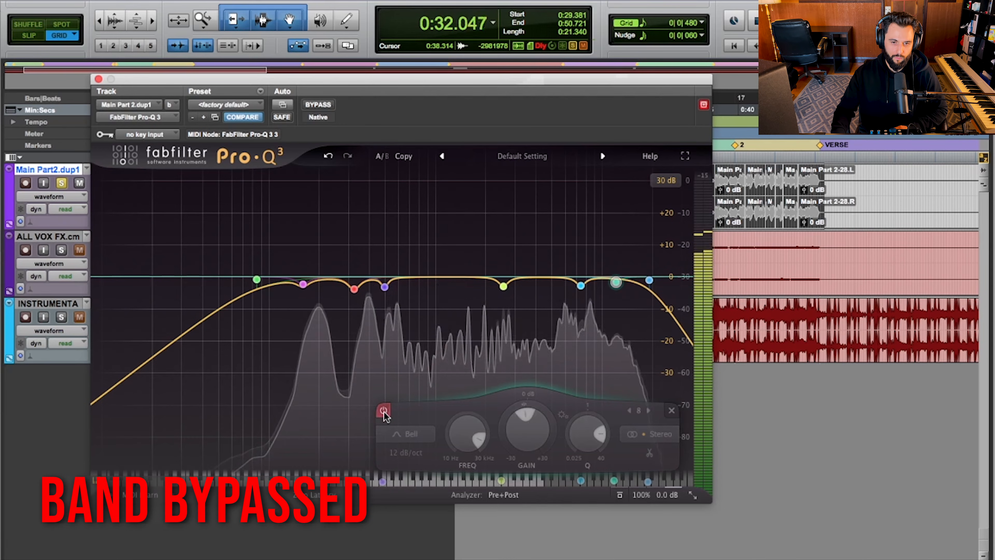
{"action": "left_click", "coordinate": [383, 410]}
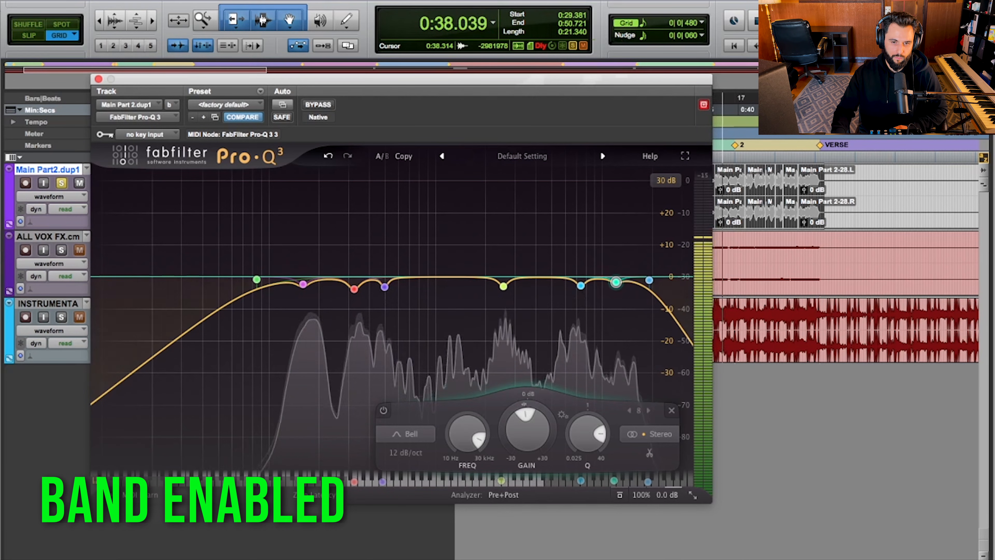
{"action": "key", "text": "space"}
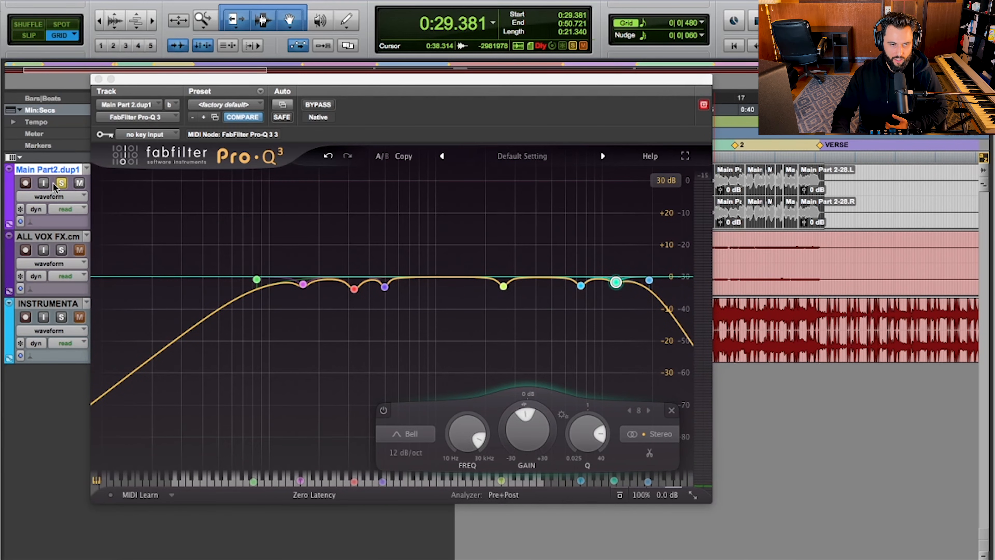
- Compare the vocal with the whole EQ bypassed and enabled in the full mix, and stop playback
{"action": "left_click", "coordinate": [313, 105]}
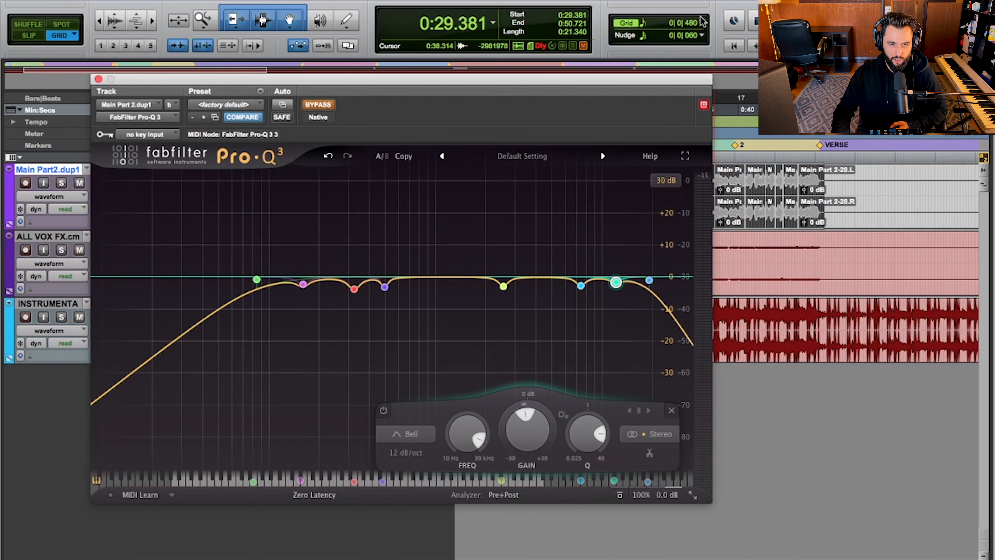
{"action": "key", "text": "space"}
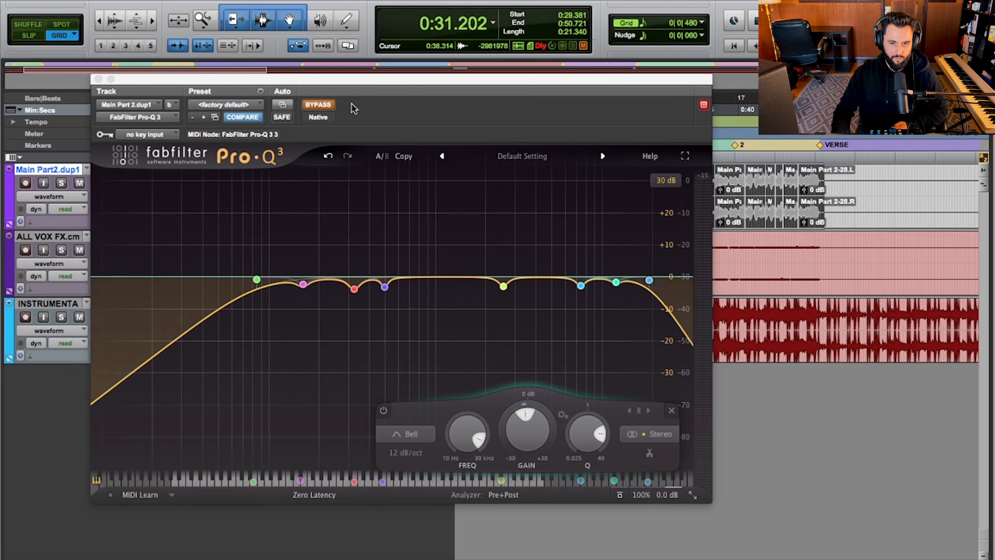
{"action": "left_click", "coordinate": [334, 105]}
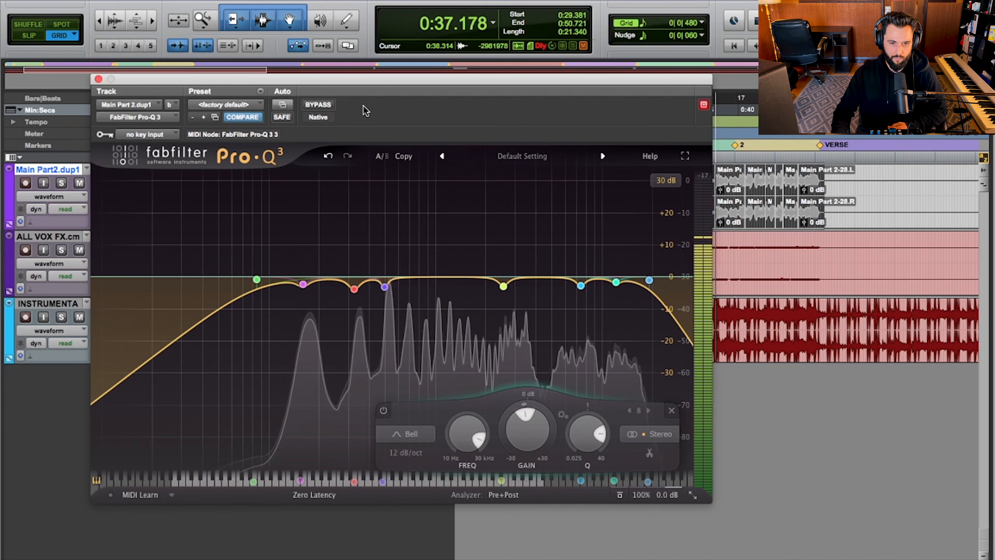
{"action": "left_click", "coordinate": [325, 105]}
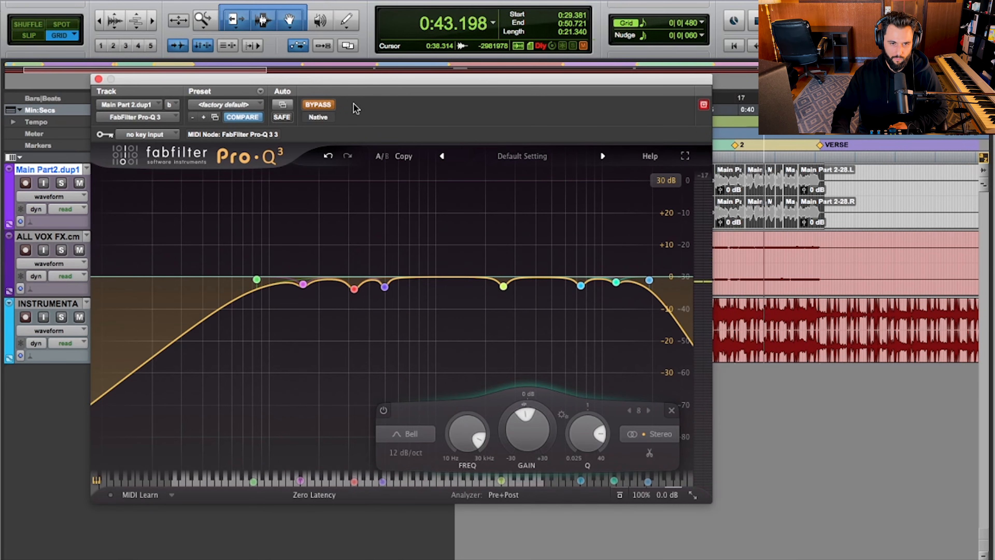
{"action": "left_click", "coordinate": [319, 105]}
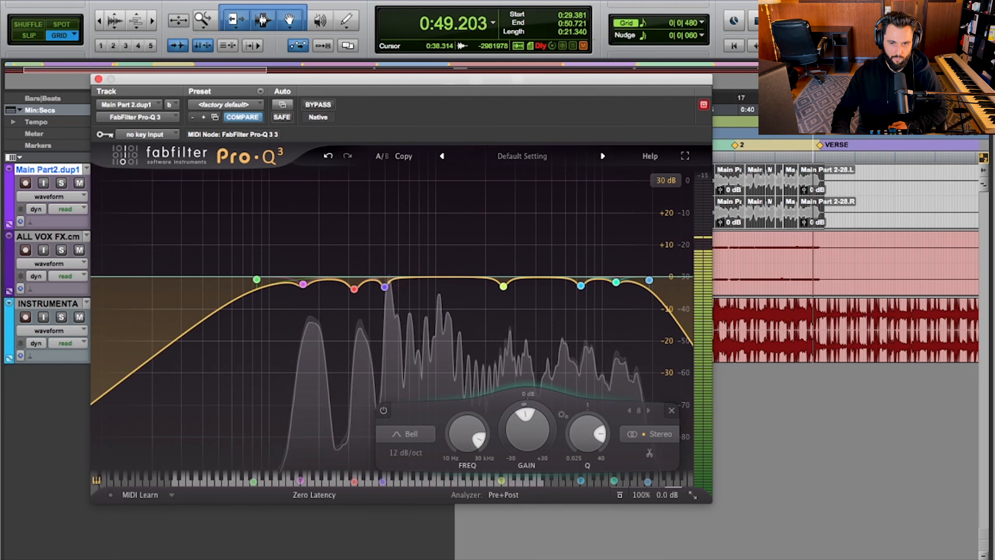
{"action": "key", "text": "space"}
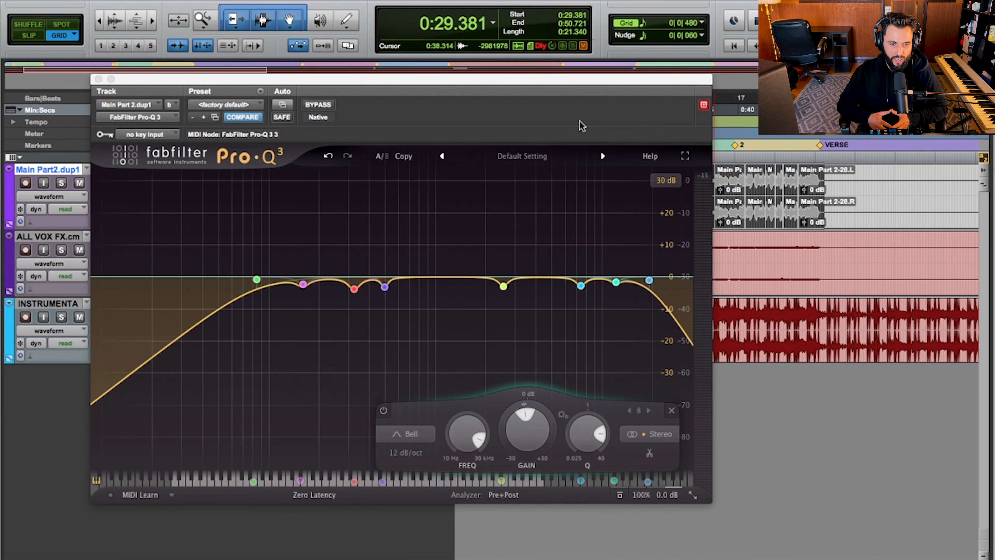
- Add a low bell boost of about 2.1 dB at about 100 Hz with a Q of about 4.2
{"action": "left_click", "coordinate": [650, 279]}
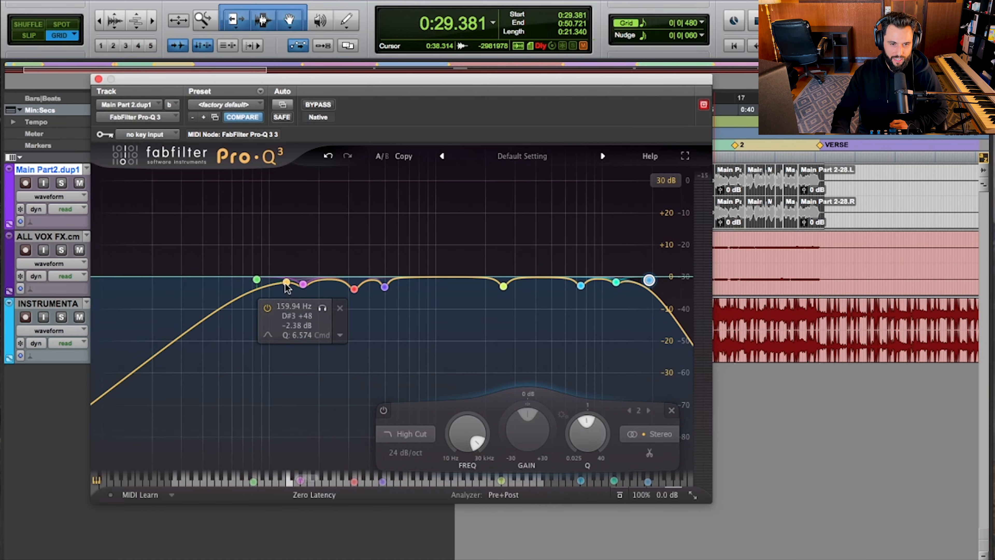
{"action": "mouse_move", "coordinate": [286, 282]}
{"action": "left_mouse_down"}
{"action": "mouse_move", "coordinate": [285, 261]}
{"action": "mouse_move", "coordinate": [277, 269]}
{"action": "left_mouse_up"}
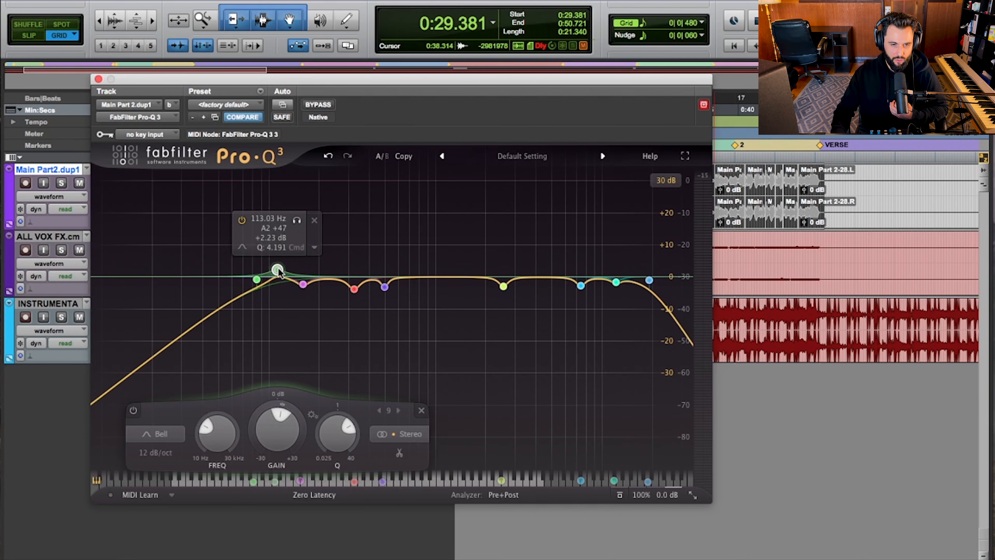
{"action": "mouse_move", "coordinate": [277, 271]}
{"action": "left_mouse_down"}
{"action": "mouse_move", "coordinate": [260, 272]}
{"action": "mouse_move", "coordinate": [271, 272]}
{"action": "left_mouse_up"}
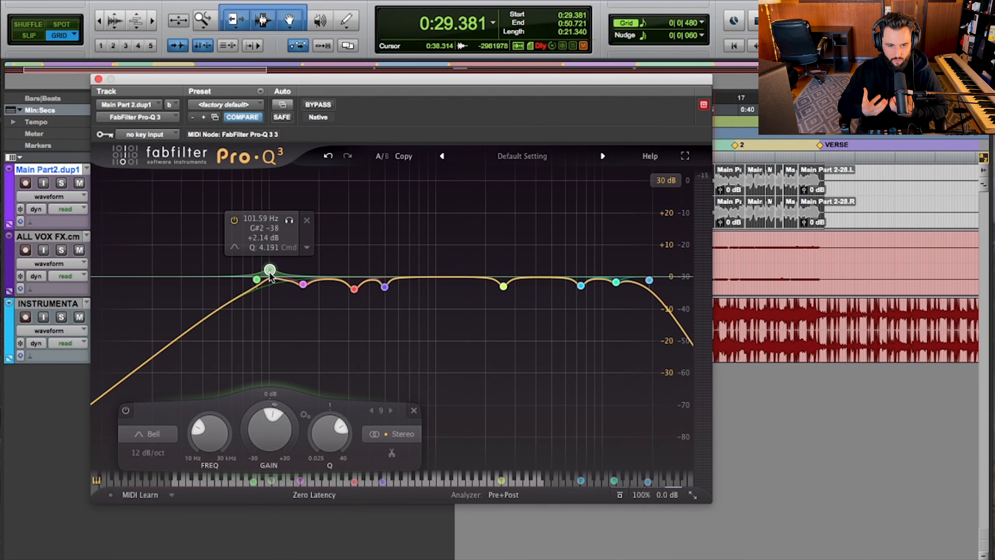
- Solo the vocal, retune the low boost to about 110 Hz by auditioning the band, and exaggerate its gain before returning it to about +2 dB
{"action": "key", "text": "shift+s"}
{"action": "key", "text": "space"}
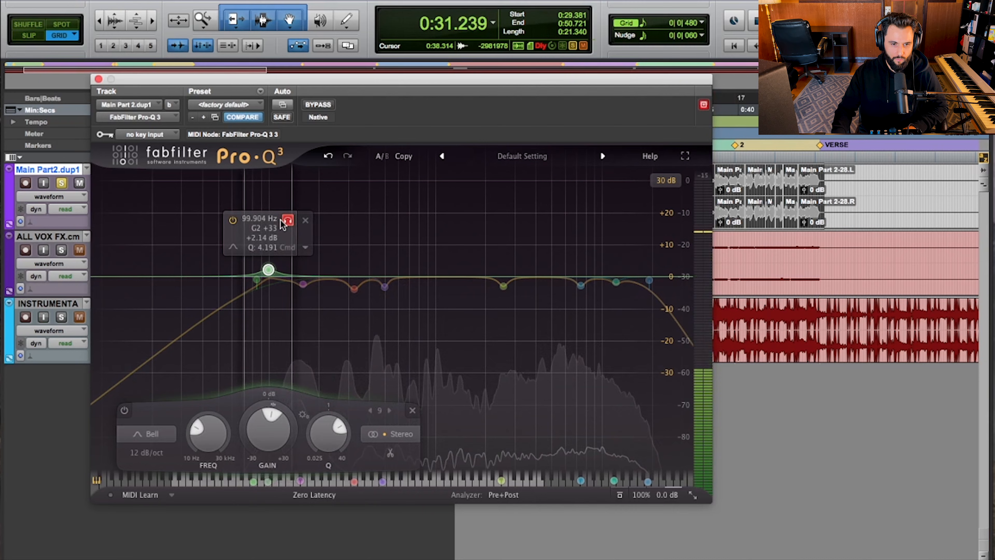
{"action": "left_click_drag", "start_coordinate": [289, 220], "coordinate": [289, 221]}
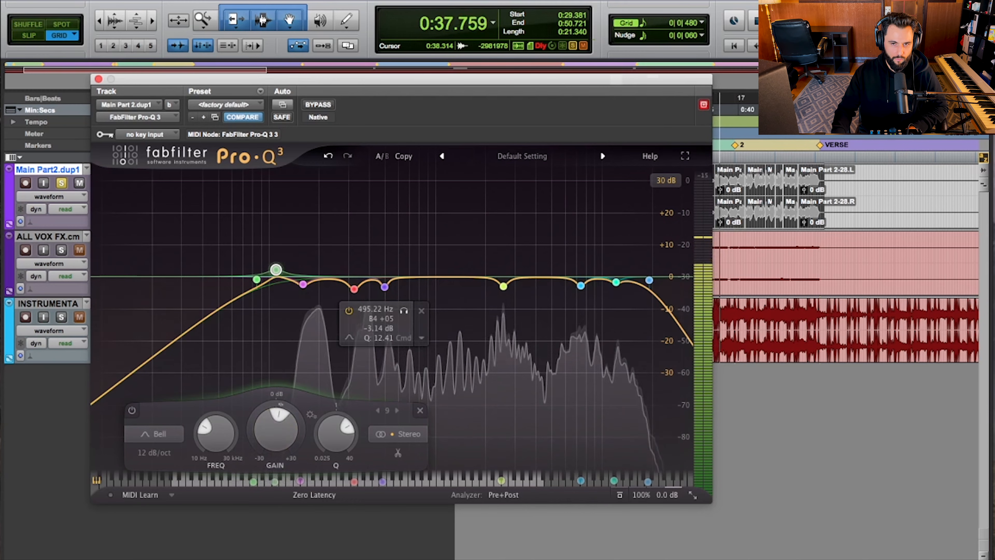
{"action": "left_click_drag", "start_coordinate": [277, 270], "coordinate": [276, 201]}
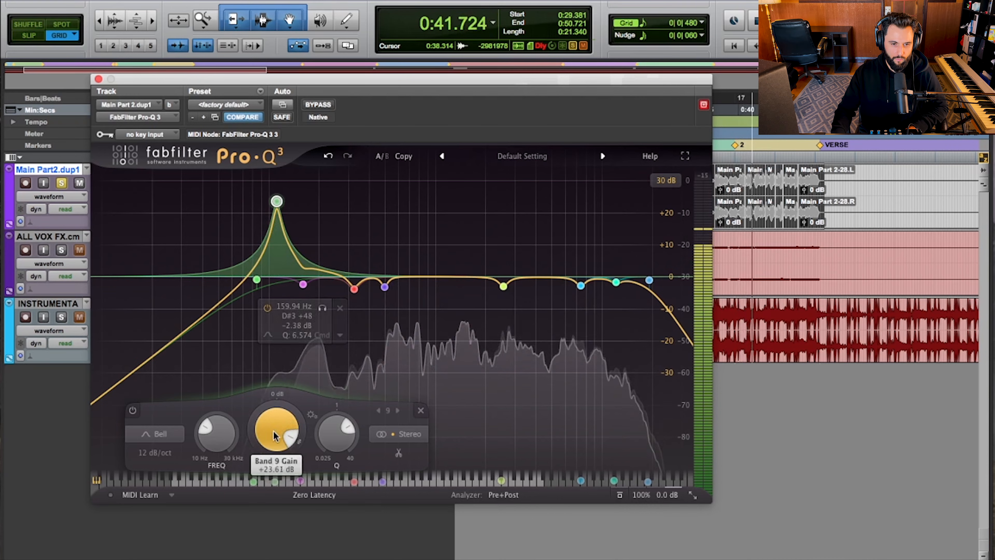
{"action": "left_click_drag", "start_coordinate": [276, 426], "coordinate": [274, 455]}
- Compare the low bell boost bypassed and enabled during playback, and stop playback
{"action": "left_click", "coordinate": [132, 411]}
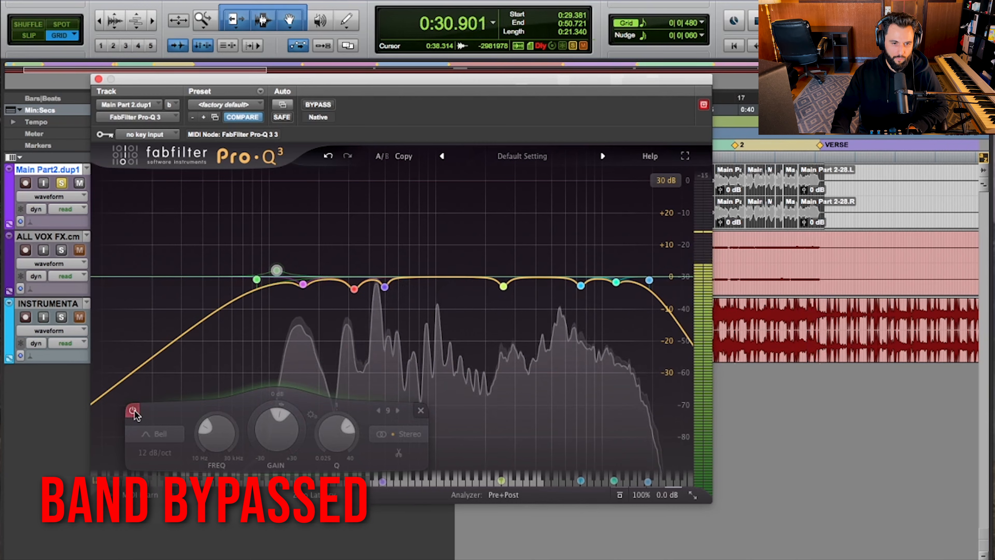
{"action": "left_click", "coordinate": [133, 410]}
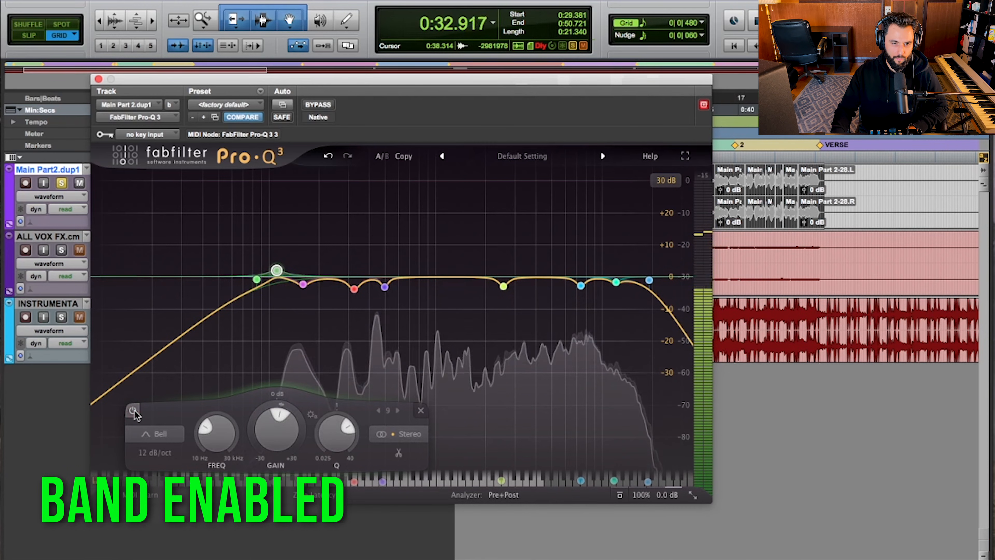
{"action": "left_click", "coordinate": [133, 410]}
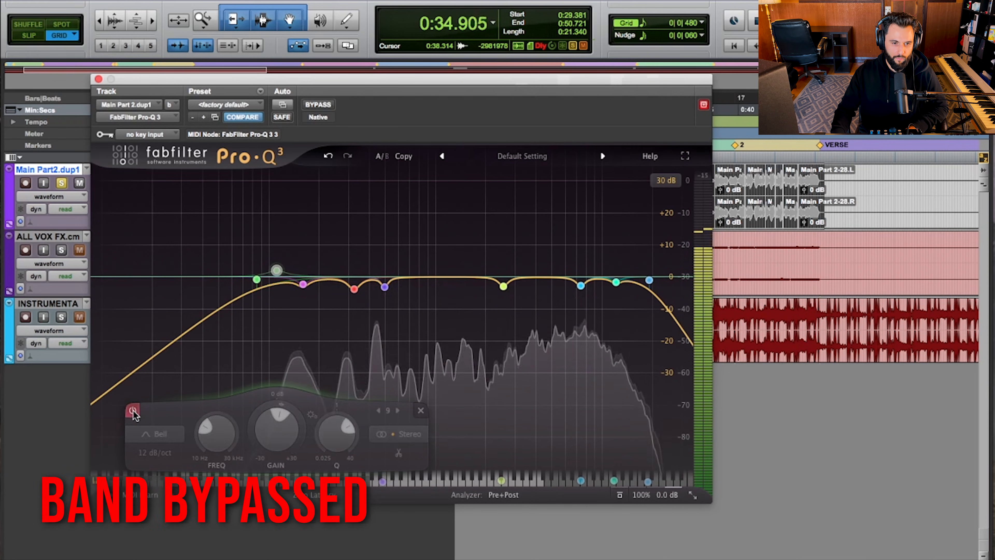
{"action": "left_click", "coordinate": [133, 411]}
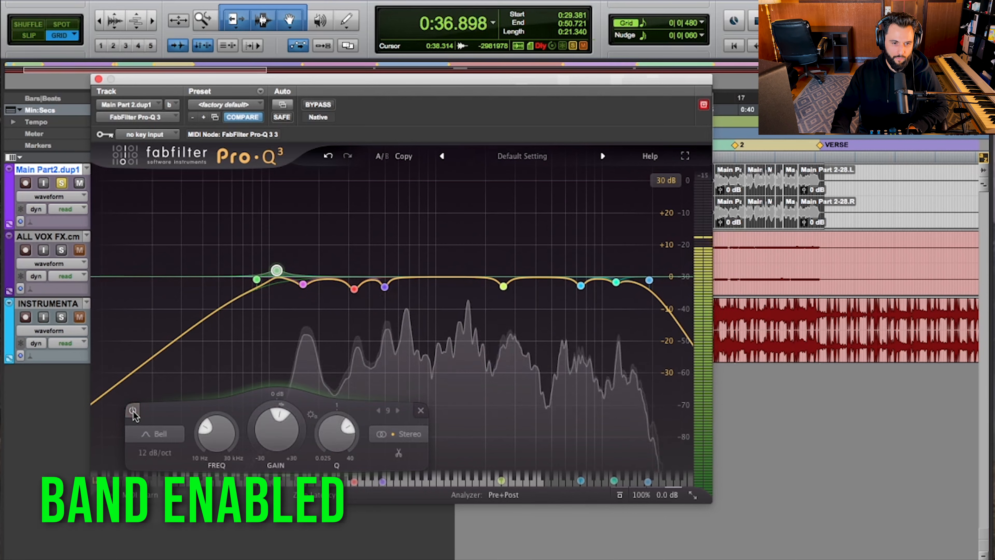
{"action": "mouse_move", "coordinate": [277, 270]}
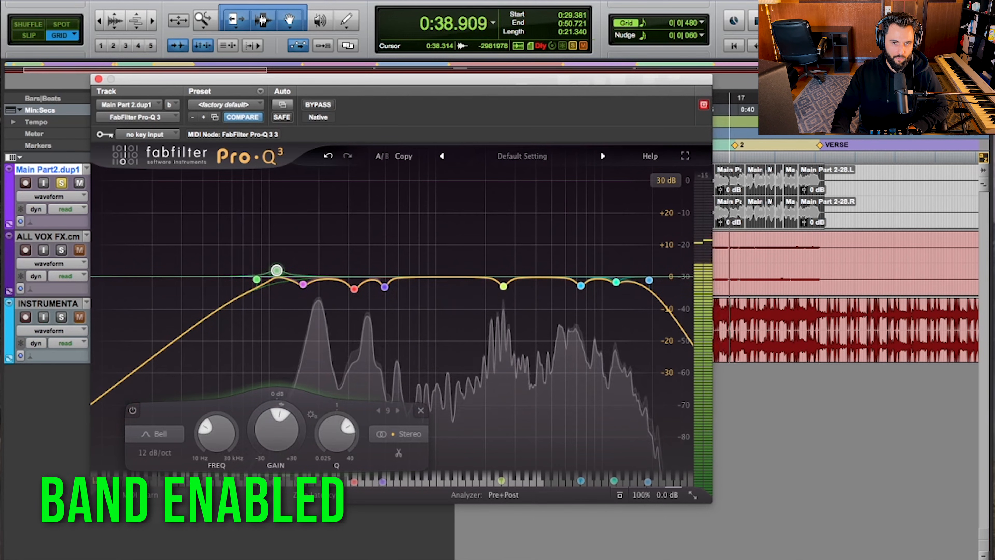
{"action": "left_click", "coordinate": [754, 23]}
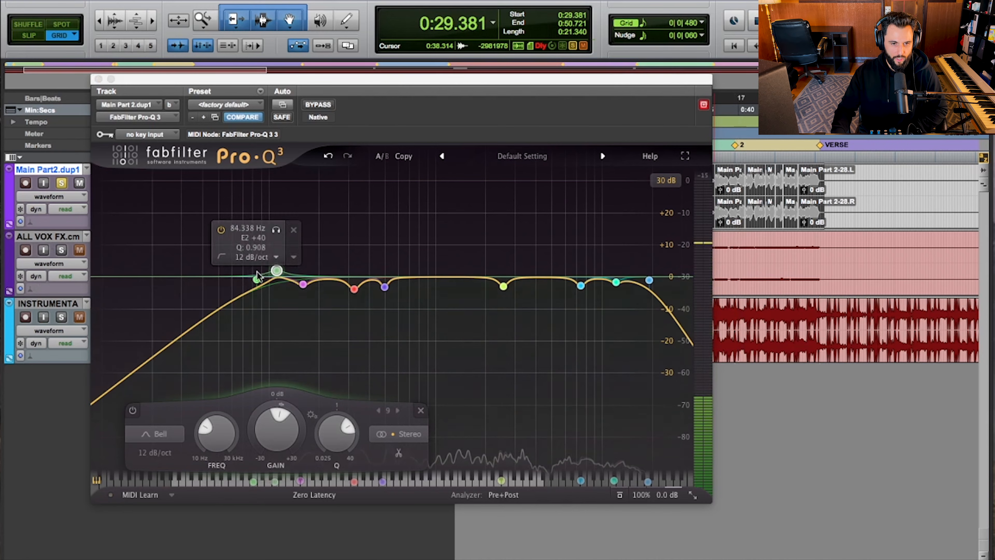
- Add another bell band at about 3.3 kHz with a Q of about 3 and its gain near 0 dB
{"action": "mouse_move", "coordinate": [292, 265]}
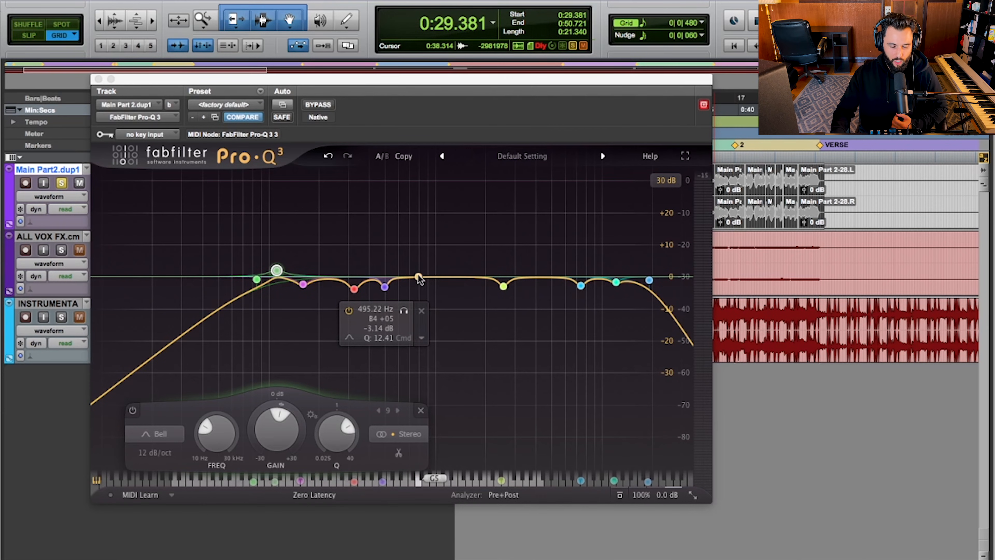
{"action": "left_click_drag", "start_coordinate": [458, 277], "coordinate": [462, 269]}
{"action": "scroll", "coordinate": [461, 270], "scroll_direction": "up", "scroll_amount": 2}
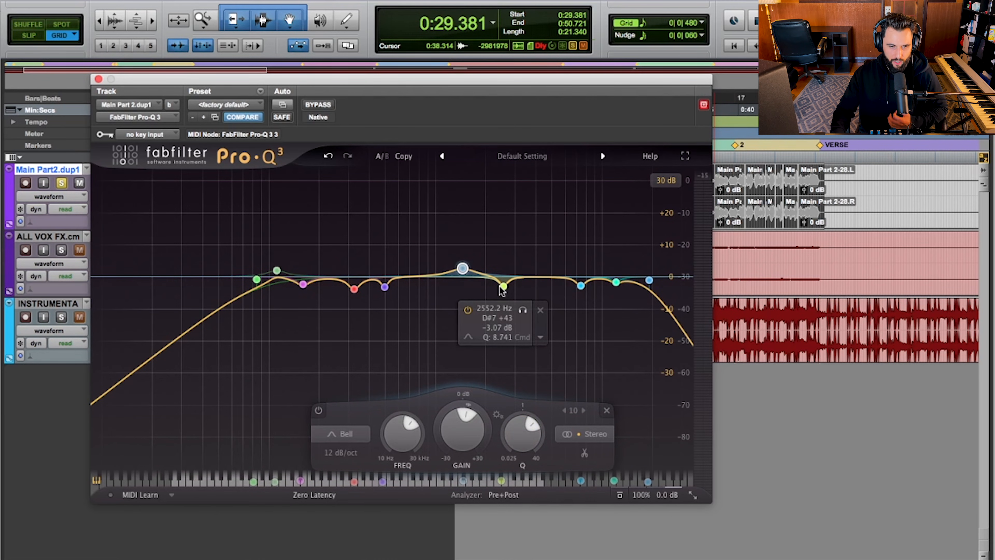
{"action": "left_click_drag", "start_coordinate": [463, 269], "coordinate": [520, 278]}
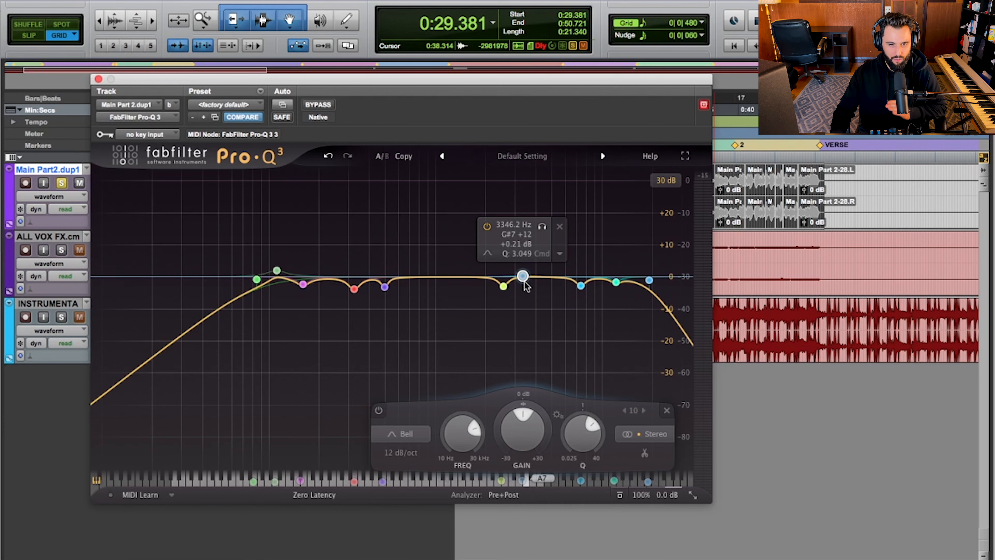
- Audition the new upper-mid band during playback, and settle it at about 3.1 kHz with a 1.4 dB boost and a Q of about 3.4
{"action": "key", "text": "space"}
{"action": "mouse_move", "coordinate": [543, 226]}
{"action": "left_mouse_down"}
{"action": "mouse_move", "coordinate": [555, 231]}
{"action": "mouse_move", "coordinate": [537, 237]}
{"action": "left_mouse_up"}
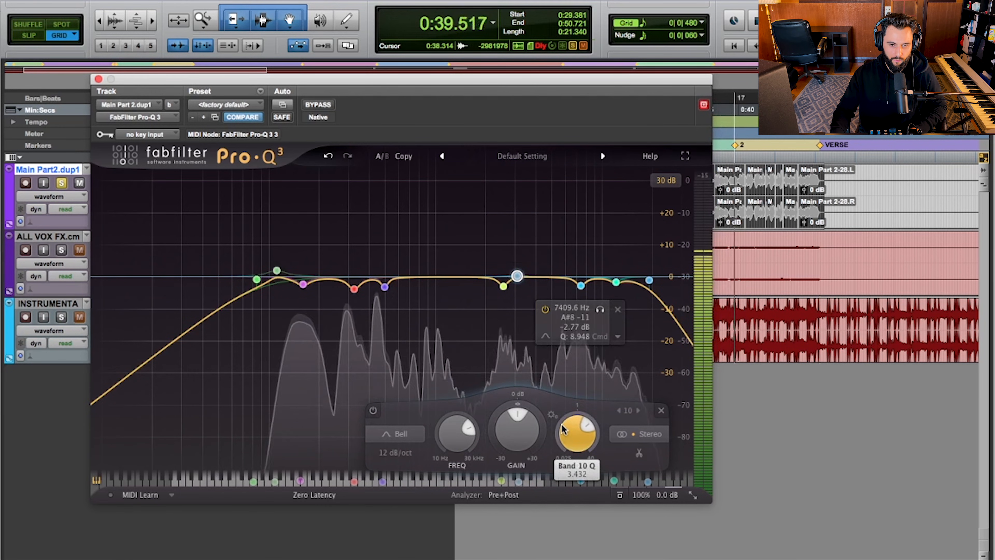
{"action": "left_click_drag", "start_coordinate": [516, 425], "coordinate": [521, 462]}
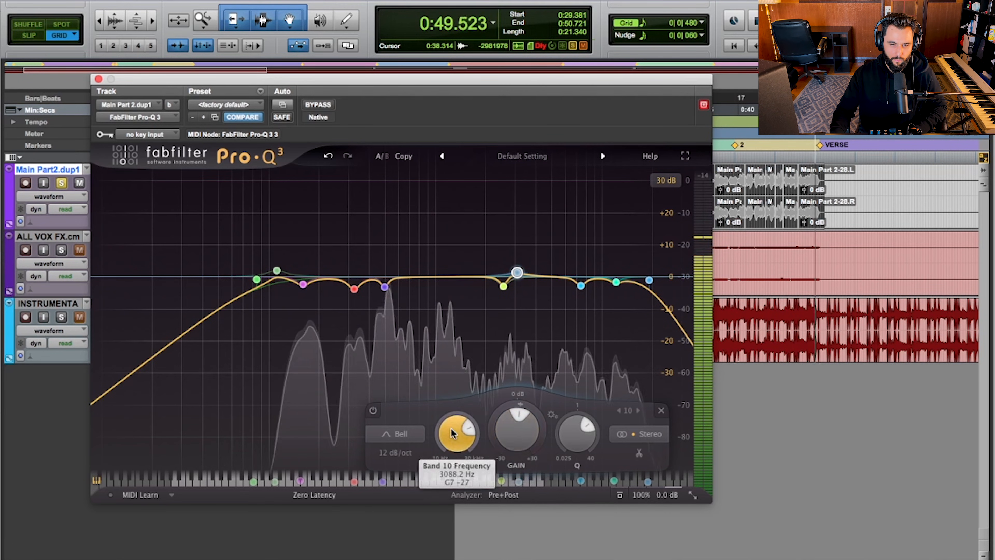
- Compare the 3.1 kHz boost bypassed and enabled during playback, and stop playback
{"action": "left_click", "coordinate": [372, 411]}
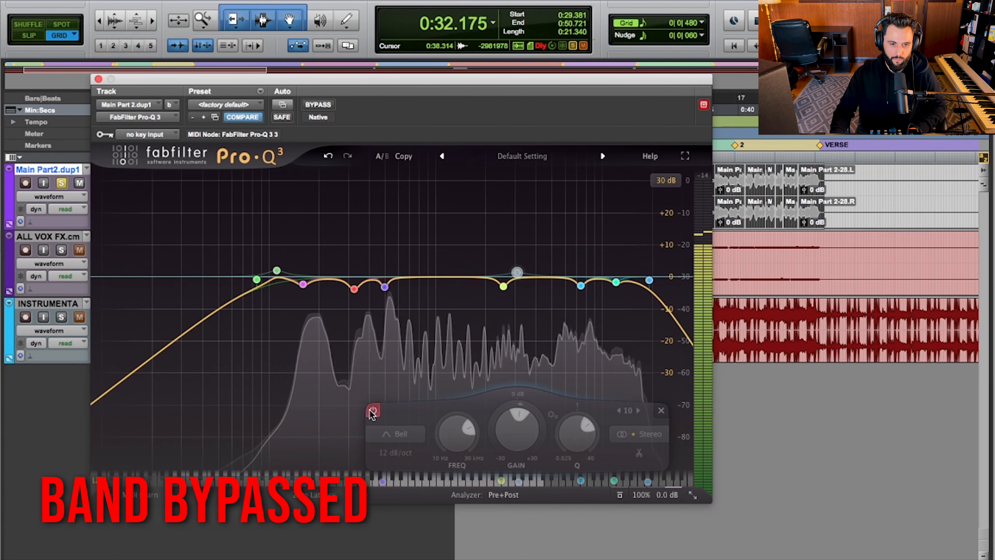
{"action": "left_click", "coordinate": [373, 411]}
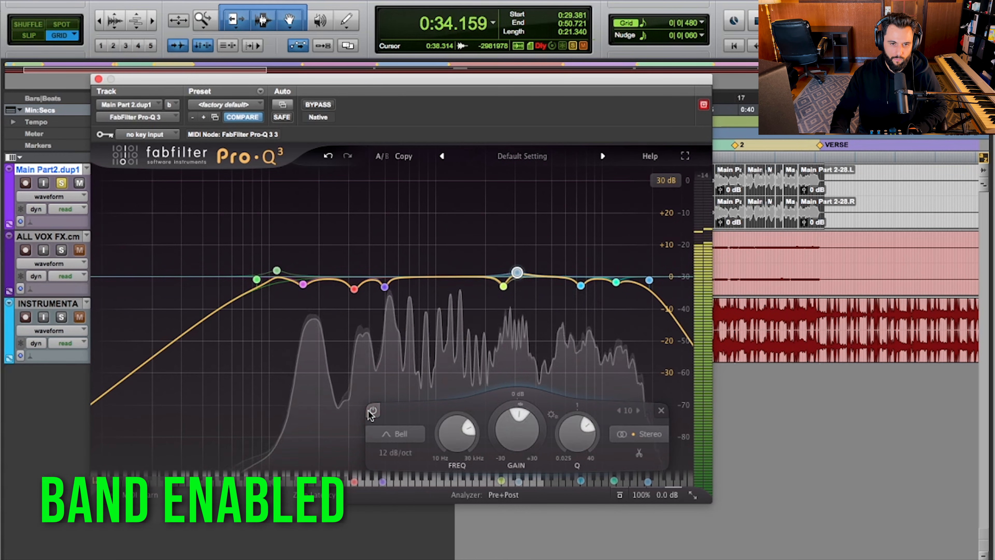
{"action": "left_click", "coordinate": [372, 411]}
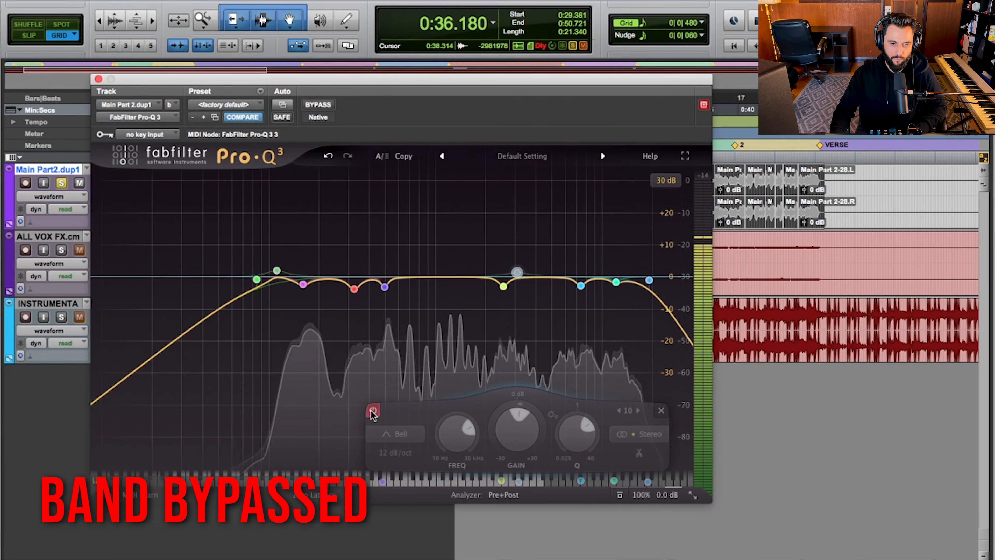
{"action": "left_click", "coordinate": [373, 411]}
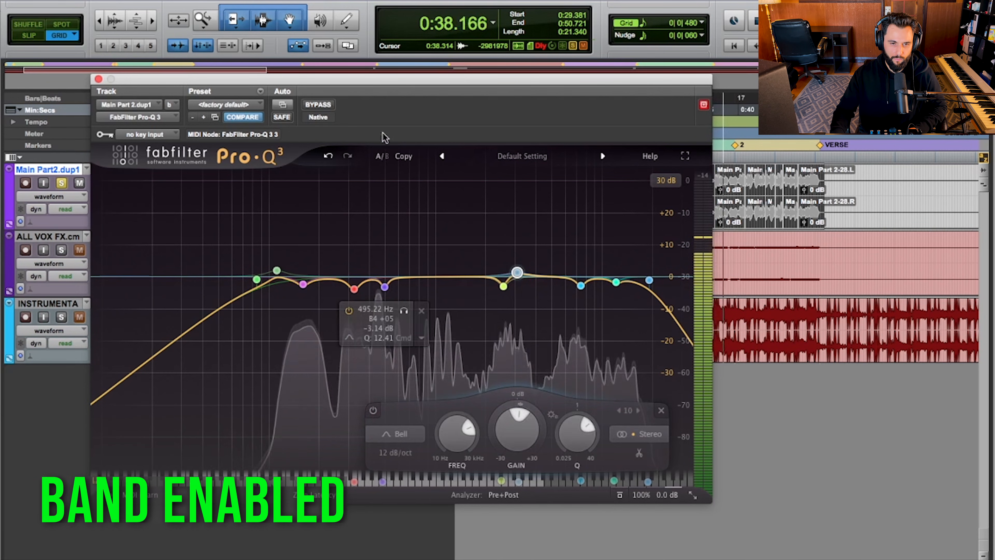
{"action": "key", "text": "space"}
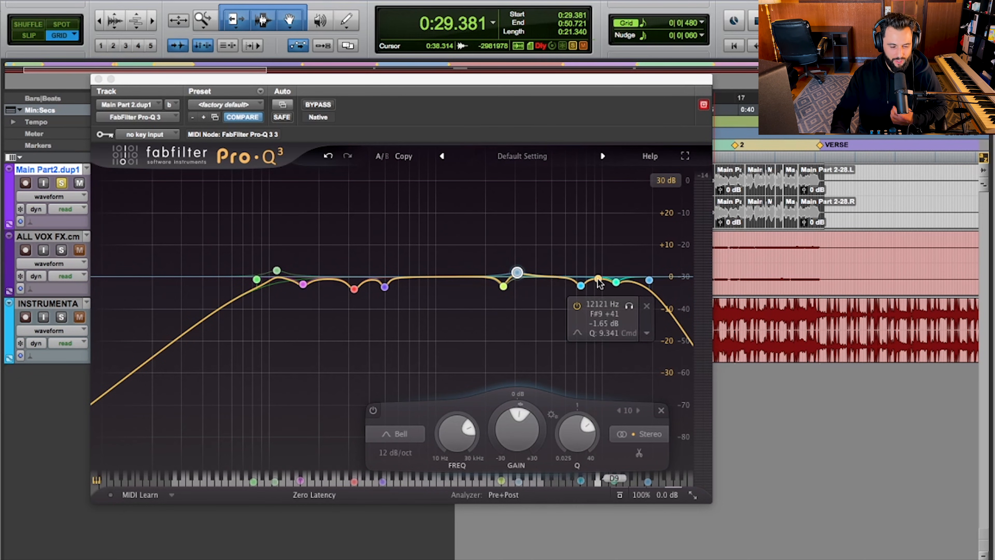
- Add a High Shelf boost near the 12 kHz cut with a Q of about 1, and lower its gain to about +2 dB during playback
{"action": "left_click_drag", "start_coordinate": [594, 281], "coordinate": [602, 269]}
{"action": "left_click", "coordinate": [407, 434]}
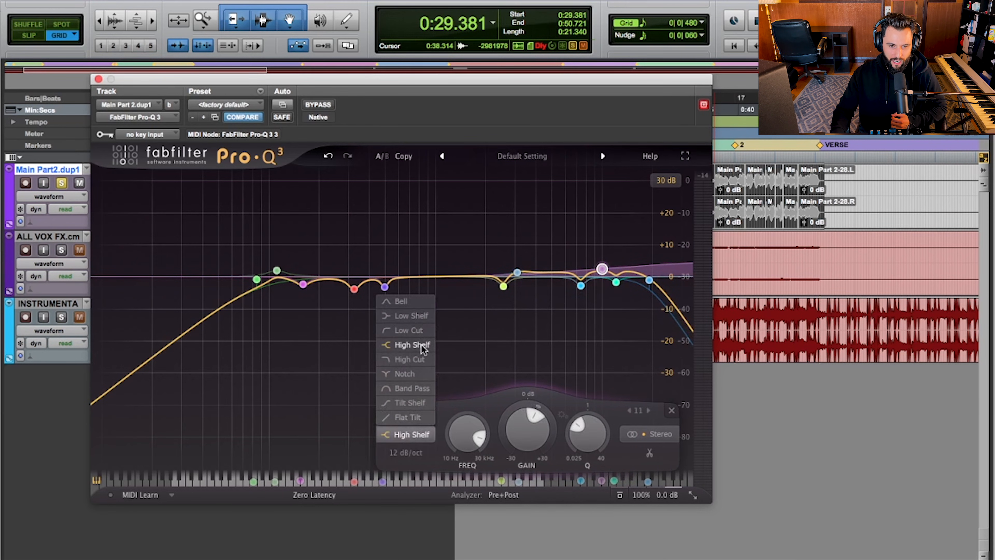
{"action": "left_click", "coordinate": [412, 345]}
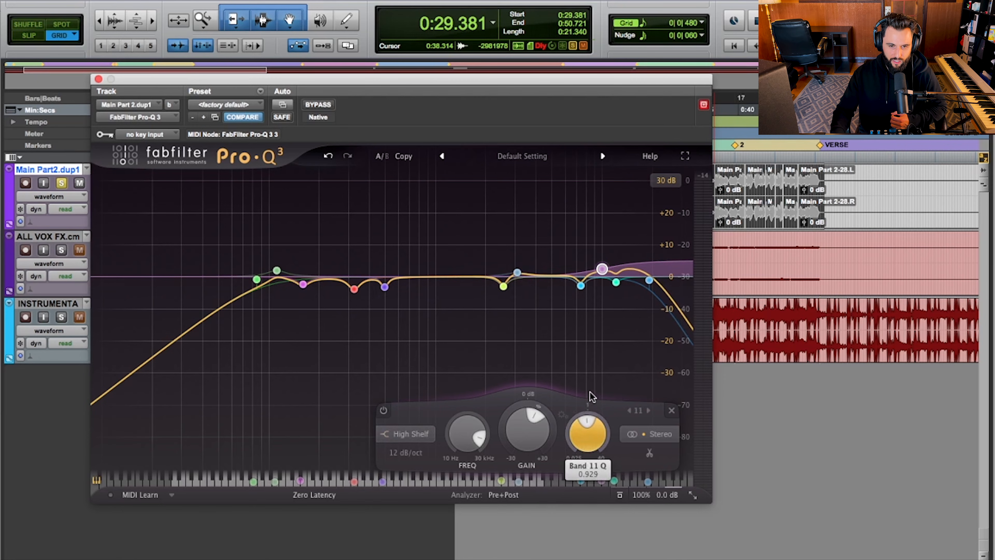
{"action": "left_click_drag", "start_coordinate": [590, 391], "coordinate": [591, 382]}
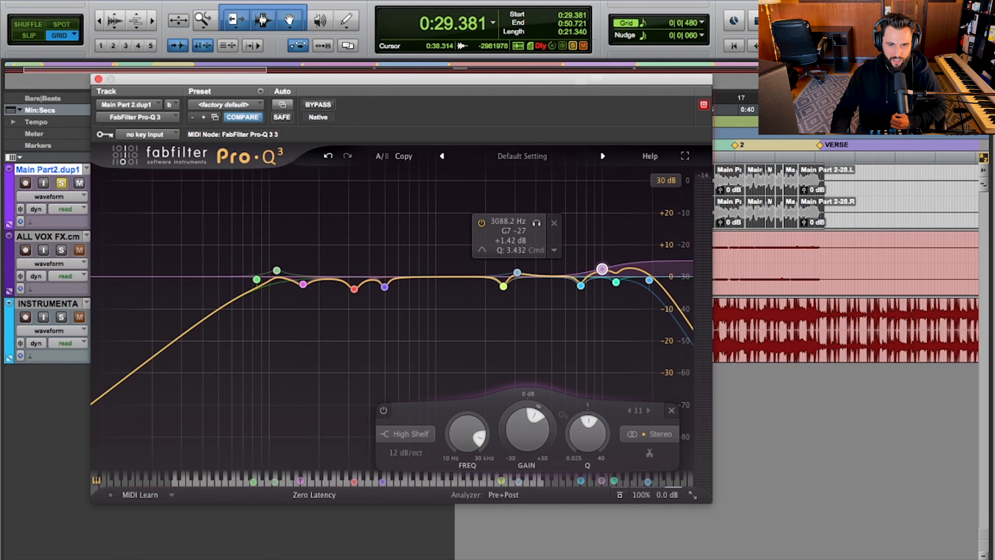
{"action": "key", "text": "space"}
{"action": "mouse_move", "coordinate": [602, 269]}
{"action": "left_mouse_down"}
{"action": "mouse_move", "coordinate": [619, 235]}
{"action": "mouse_move", "coordinate": [614, 274]}
{"action": "left_mouse_up"}
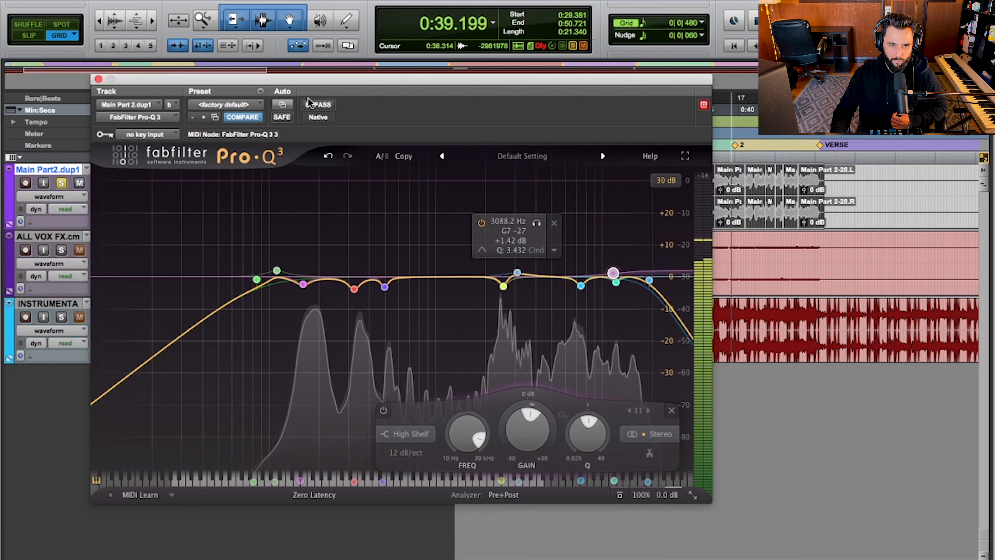
- Compare the High Shelf boost bypassed and enabled during playback, settle its gain at about +2.3 dB, and stop playback
{"action": "left_click", "coordinate": [383, 410]}
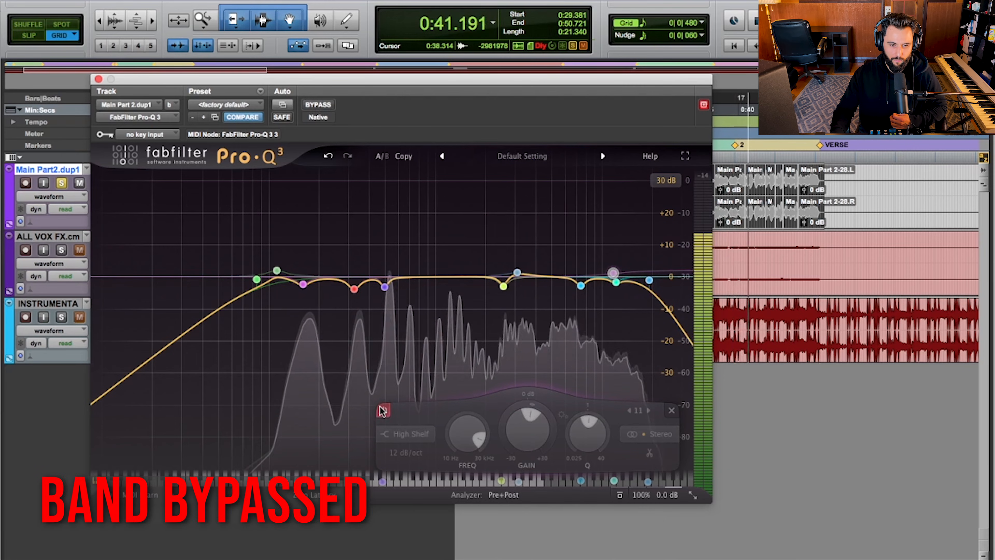
{"action": "left_click", "coordinate": [383, 410]}
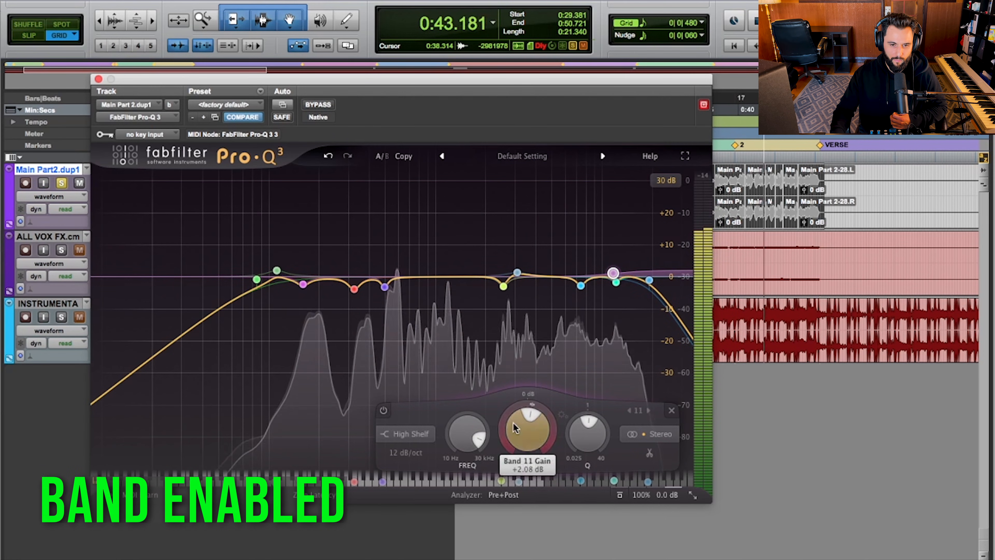
{"action": "left_click", "coordinate": [385, 410]}
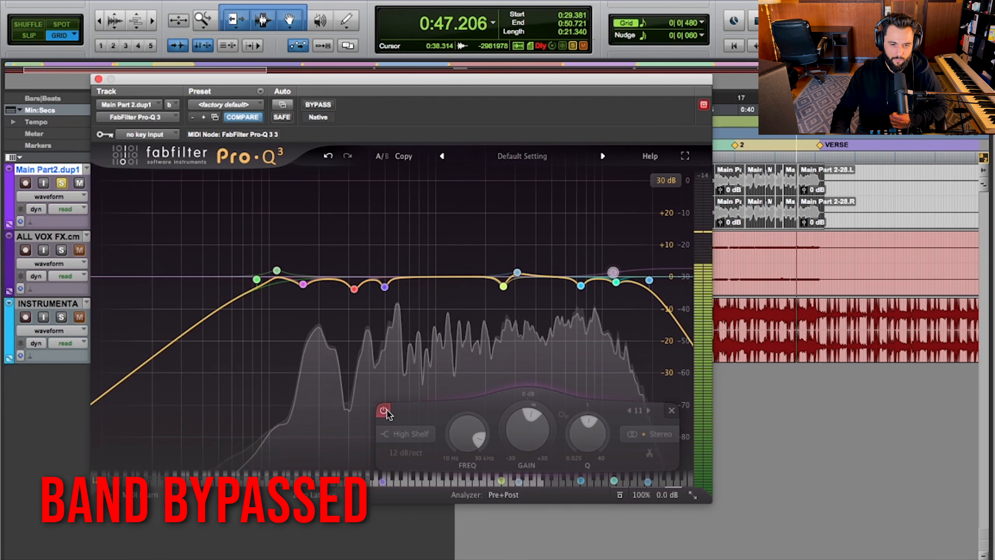
{"action": "left_click", "coordinate": [385, 410]}
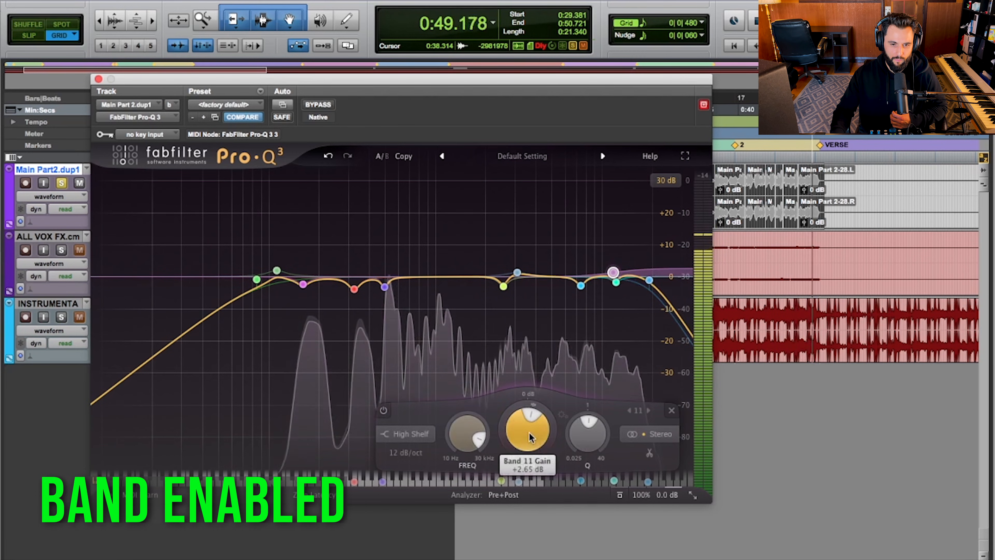
{"action": "left_click", "coordinate": [384, 410]}
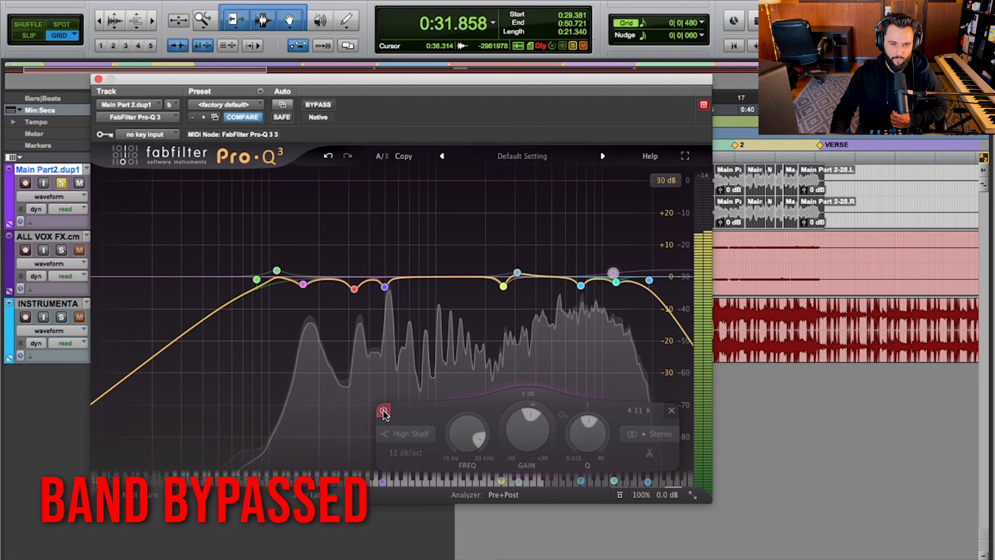
{"action": "left_click", "coordinate": [384, 411]}
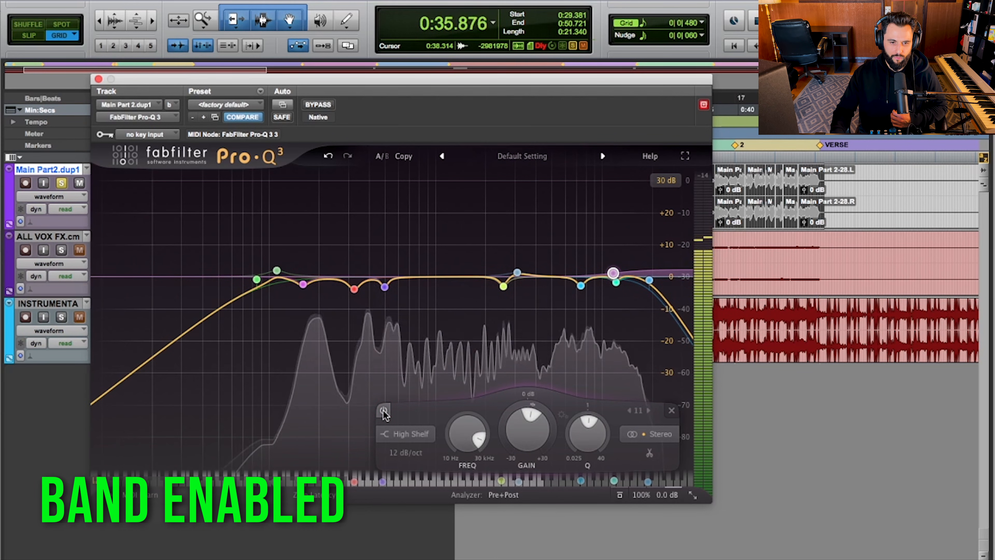
{"action": "left_click", "coordinate": [383, 410]}
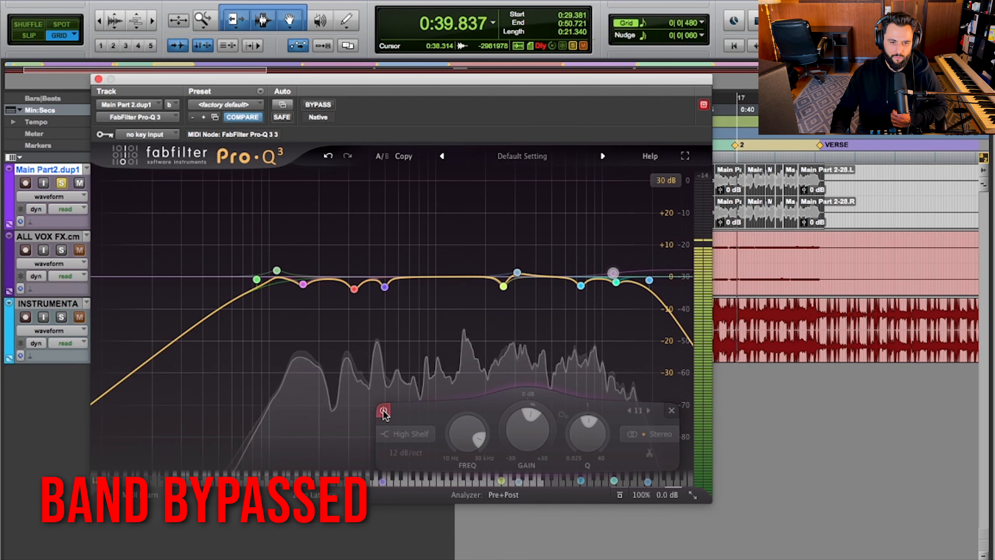
{"action": "left_click", "coordinate": [384, 411]}
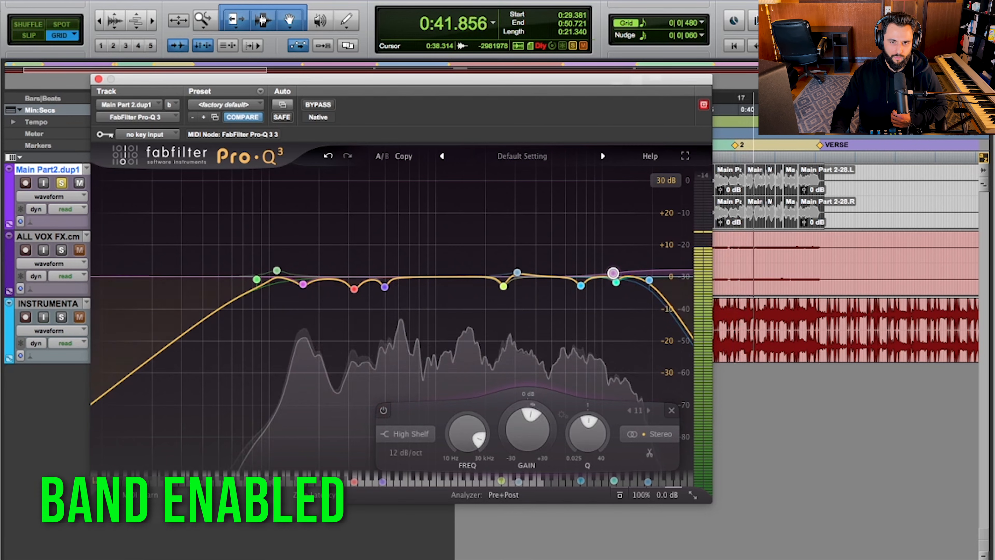
{"action": "key", "text": "space"}
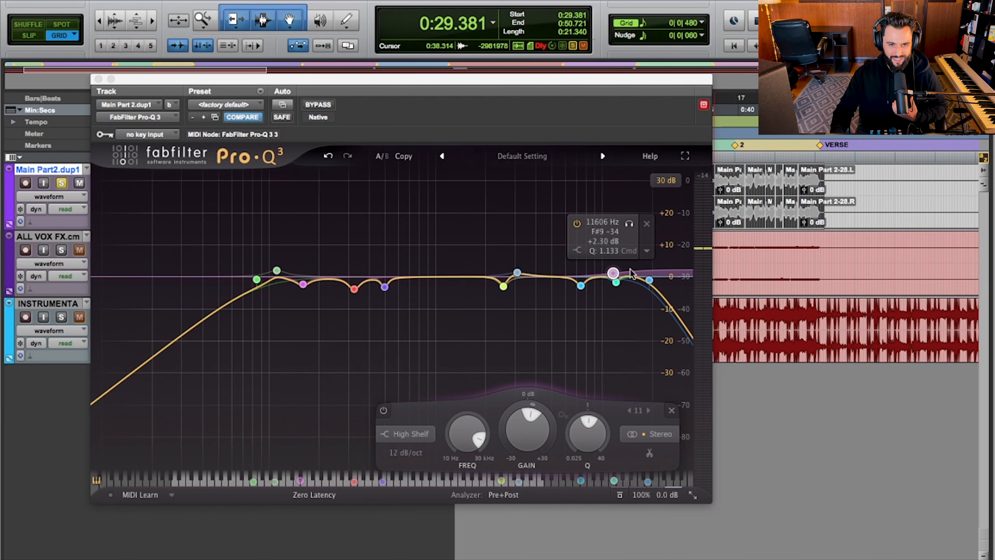
- Set the EQ display range to 3 dB, and compare the vocal with the whole EQ bypassed and enabled during repeated playback
{"action": "left_click", "coordinate": [666, 181]}
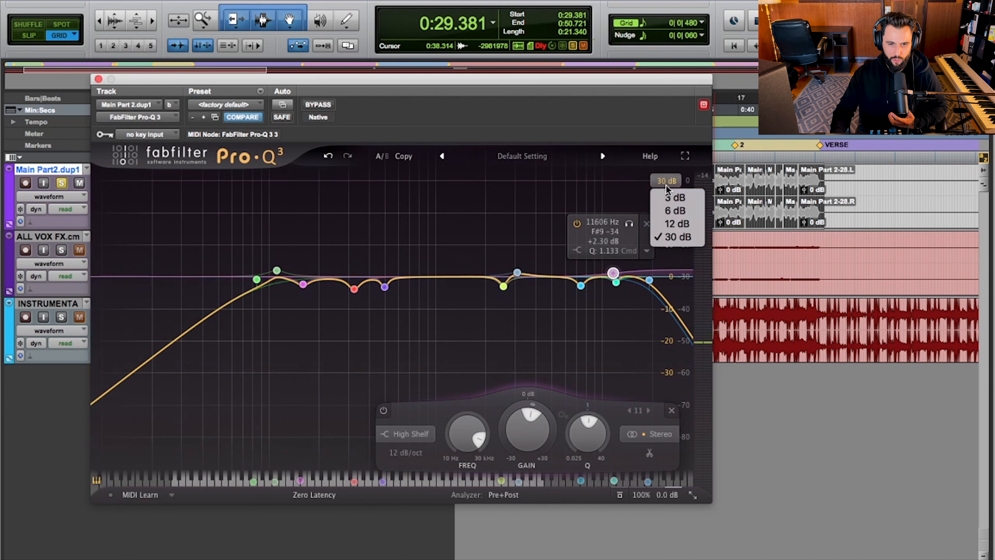
{"action": "left_click", "coordinate": [675, 198]}
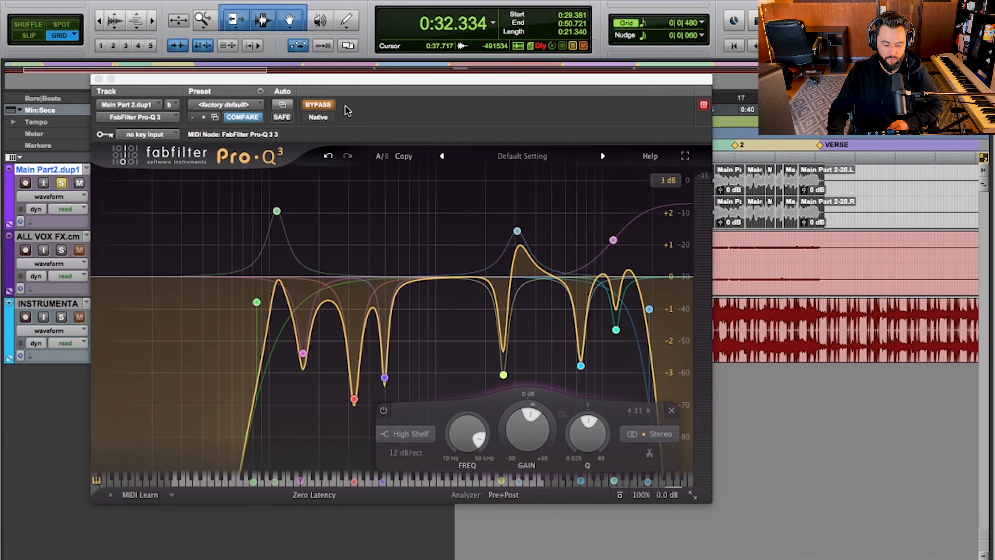
{"action": "left_click", "coordinate": [318, 105]}
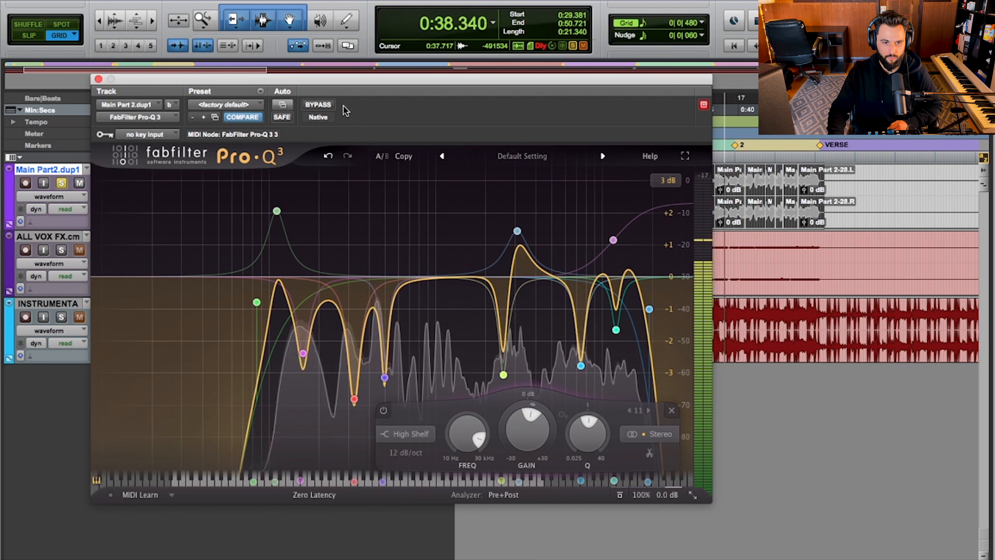
{"action": "left_click", "coordinate": [318, 104]}
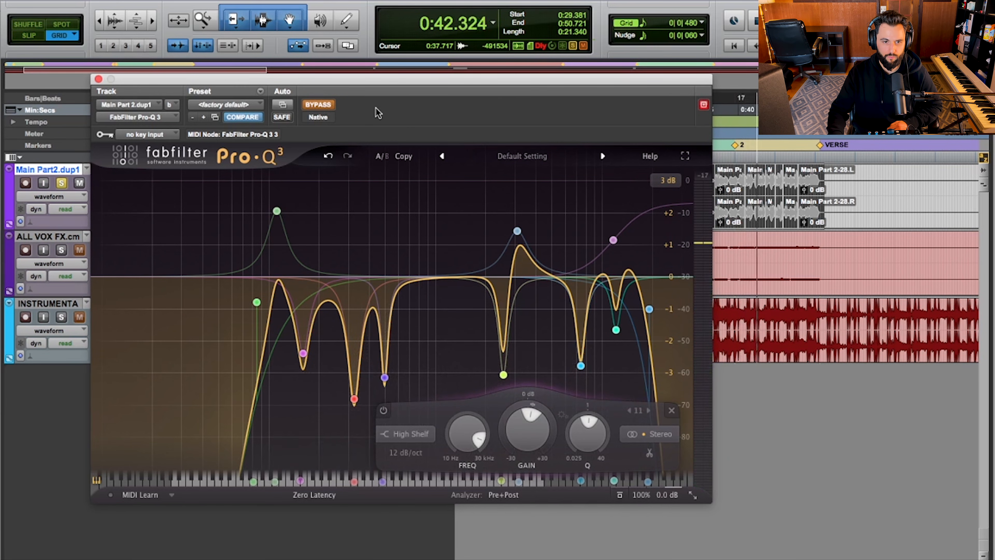
{"action": "left_click", "coordinate": [318, 104]}
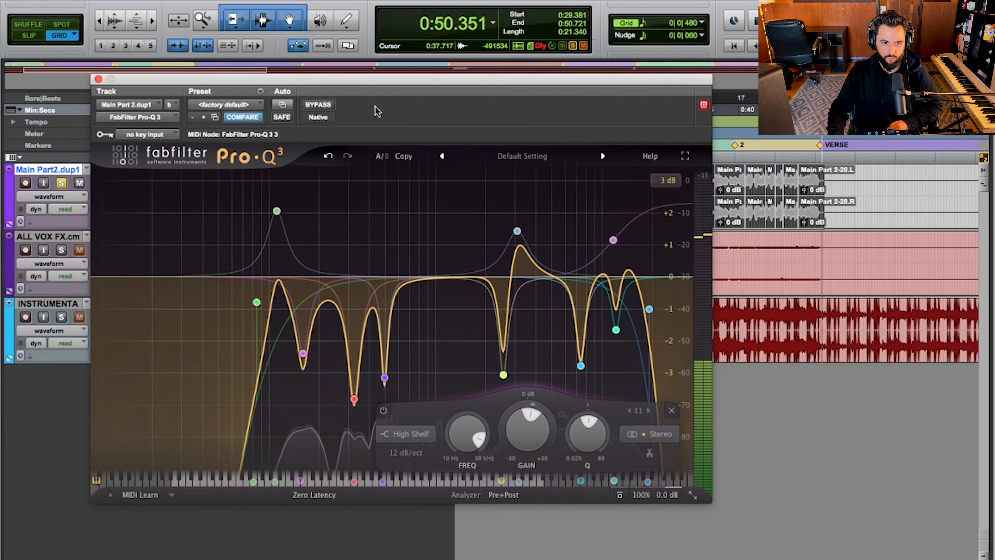
{"action": "key", "text": "space"}
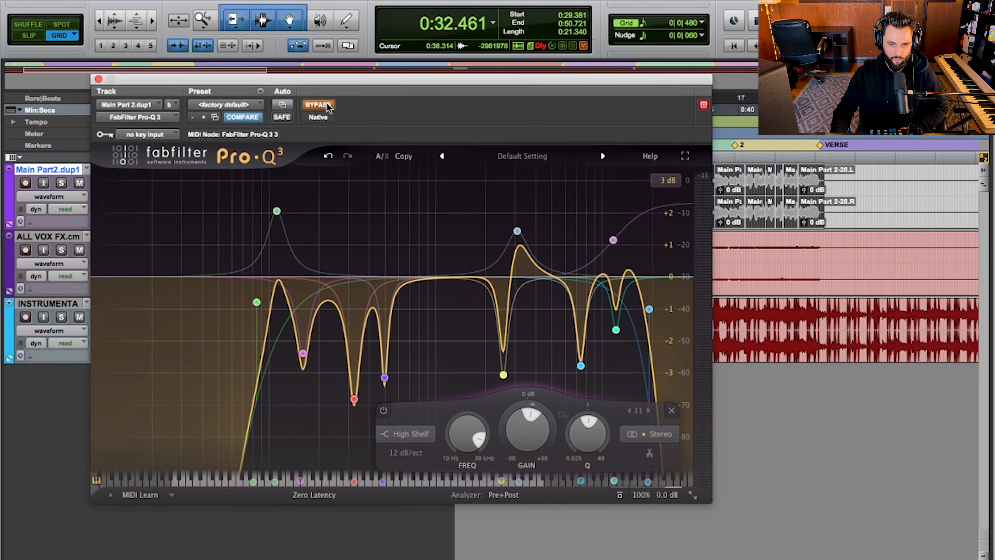
{"action": "left_click", "coordinate": [326, 105]}
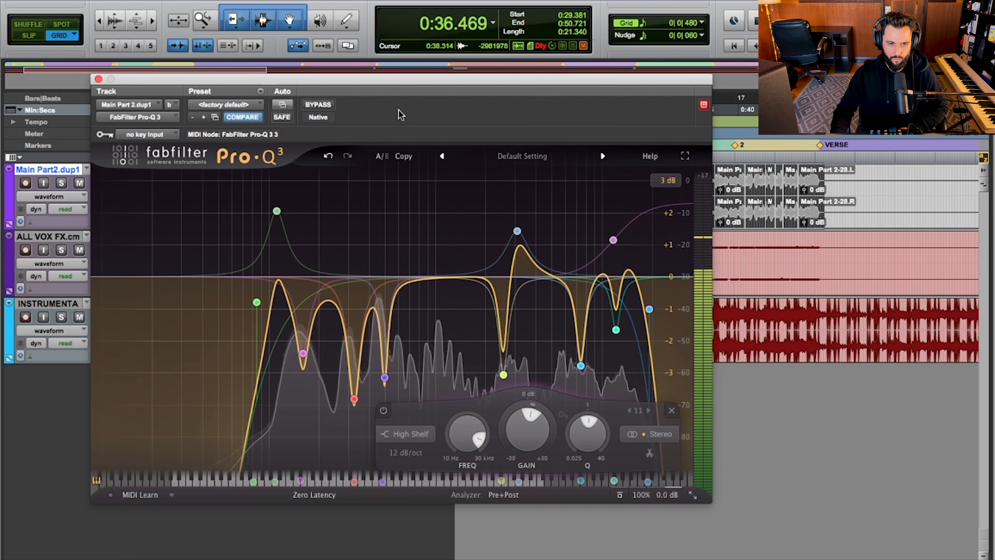
{"action": "left_click", "coordinate": [319, 105]}
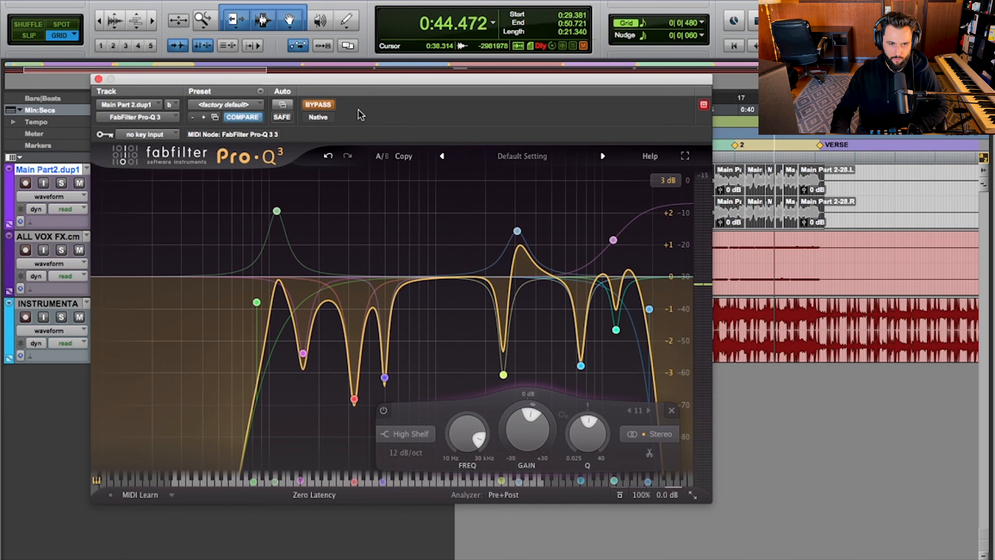
{"action": "left_click", "coordinate": [318, 105]}
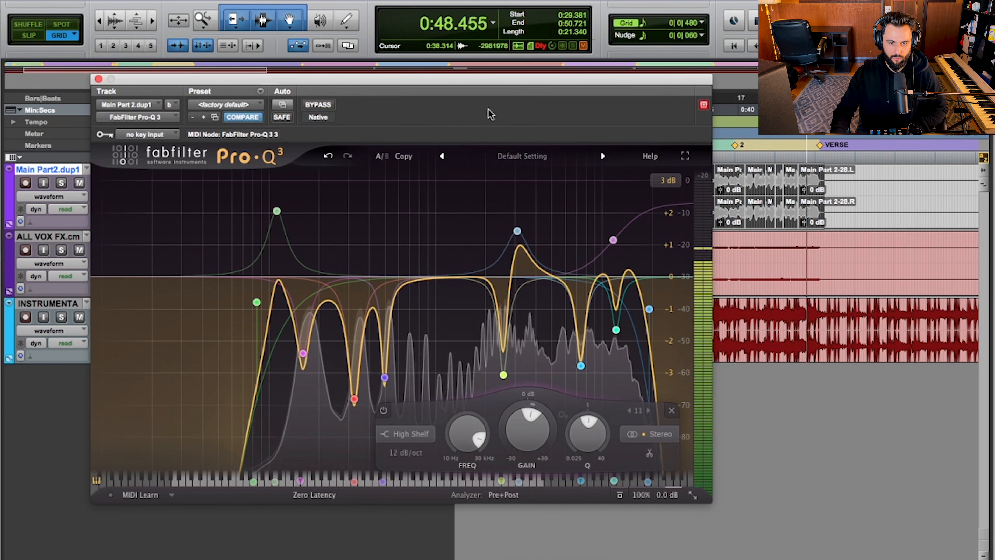